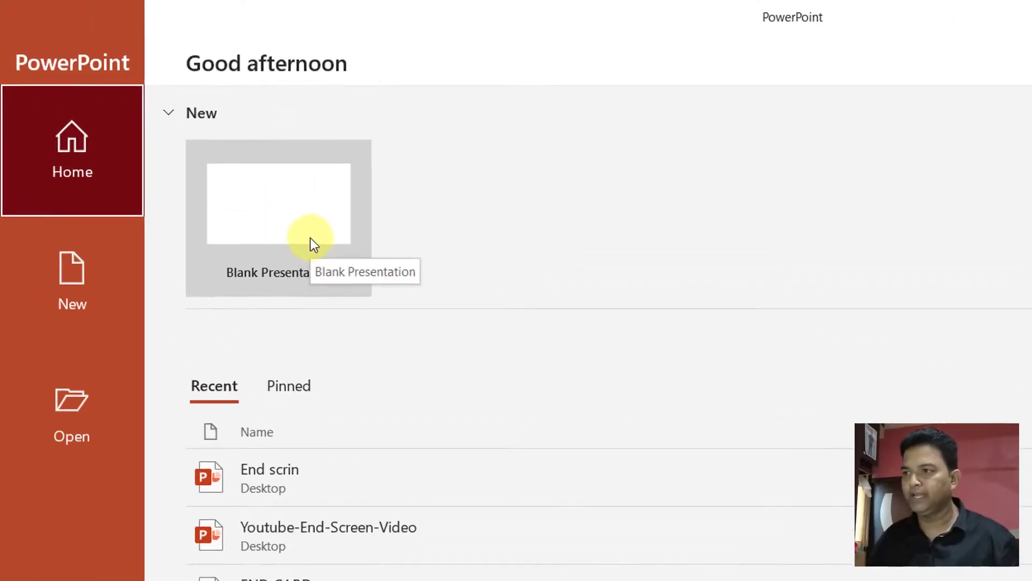
Create a blank presentation and switch slide 1 to the Blank layout
left_click(203, 157)
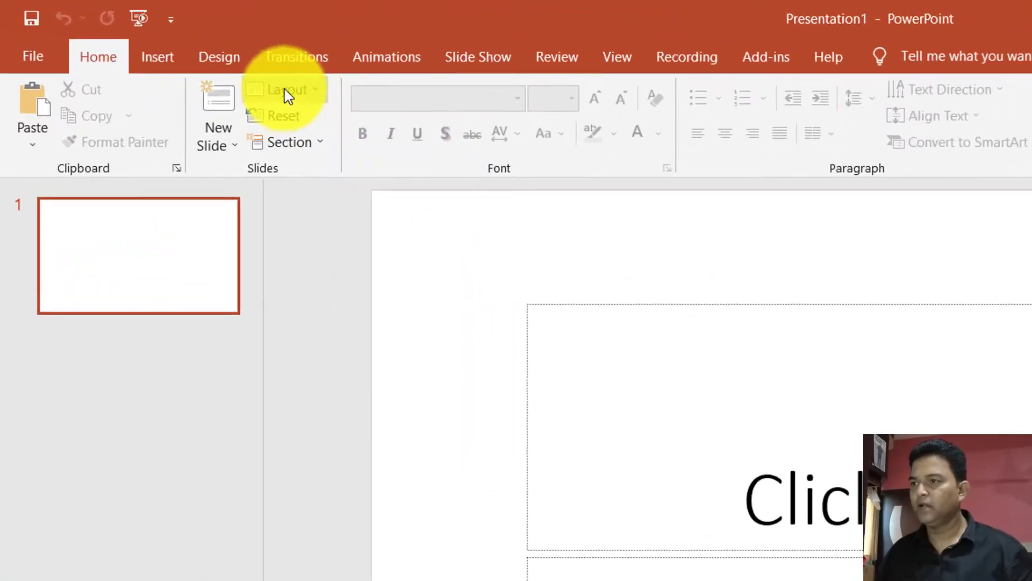
left_click(169, 52)
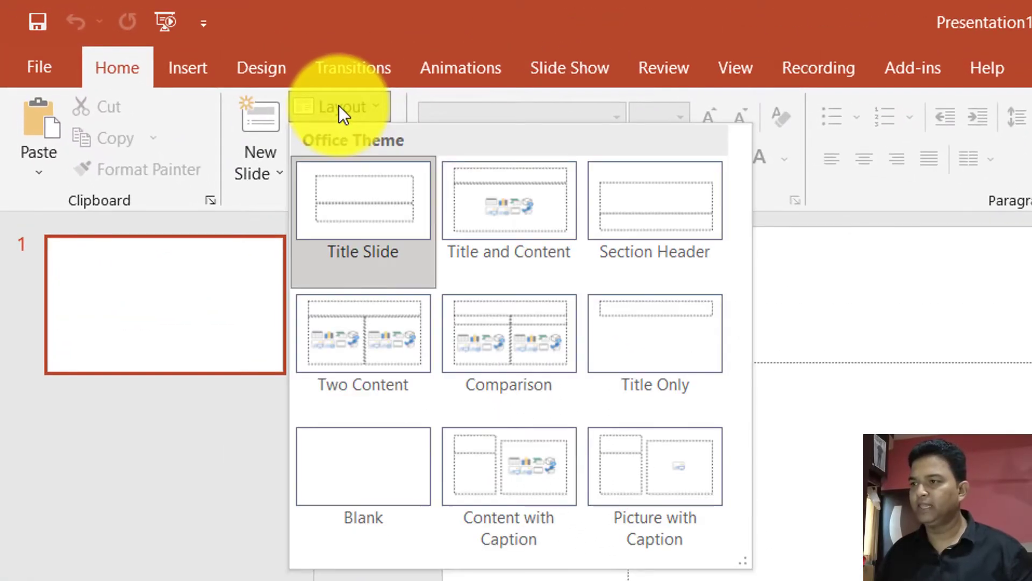
left_click(362, 454)
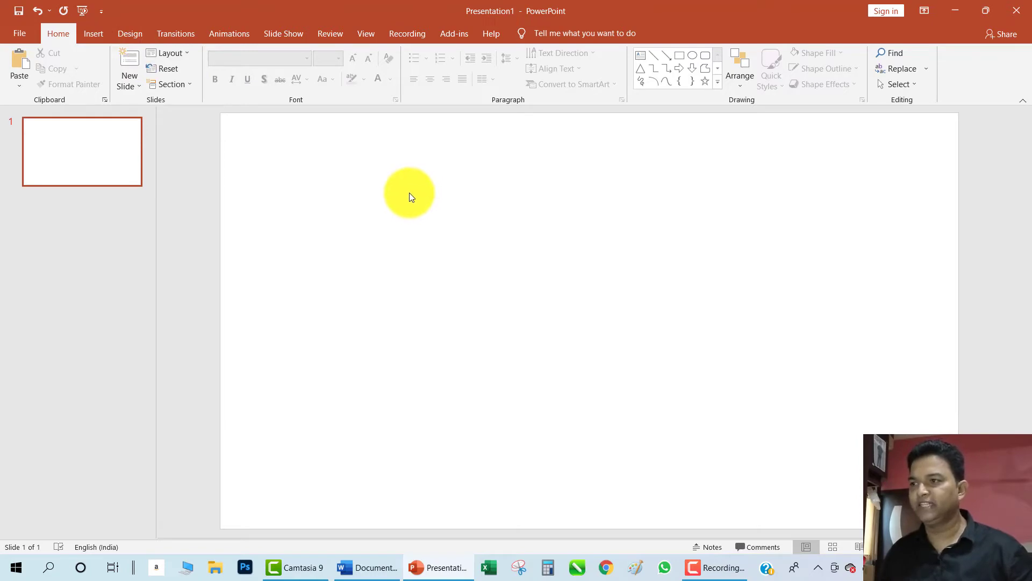
Apply the Celestial theme to the slide
left_click(130, 33)
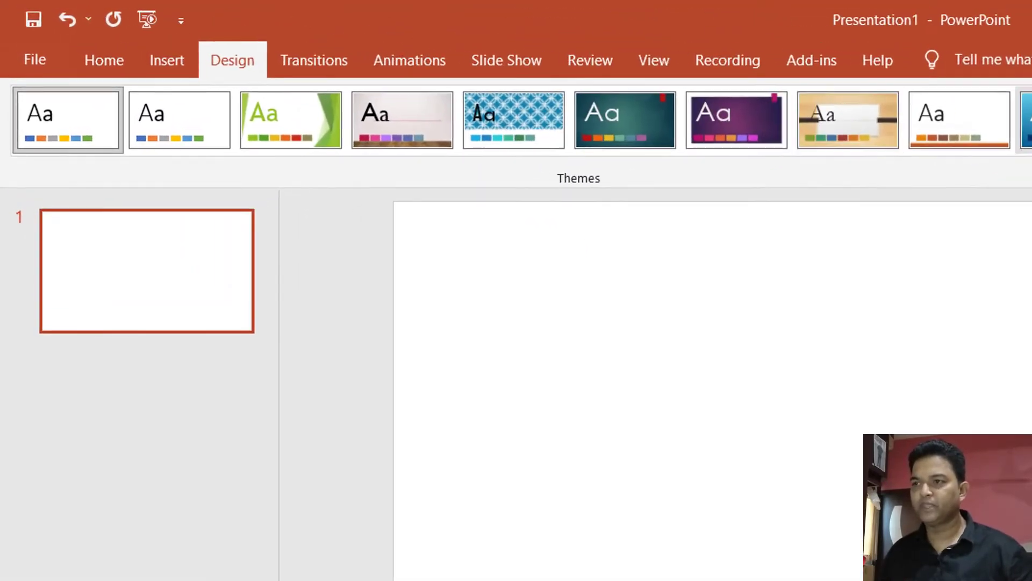
left_click(636, 83)
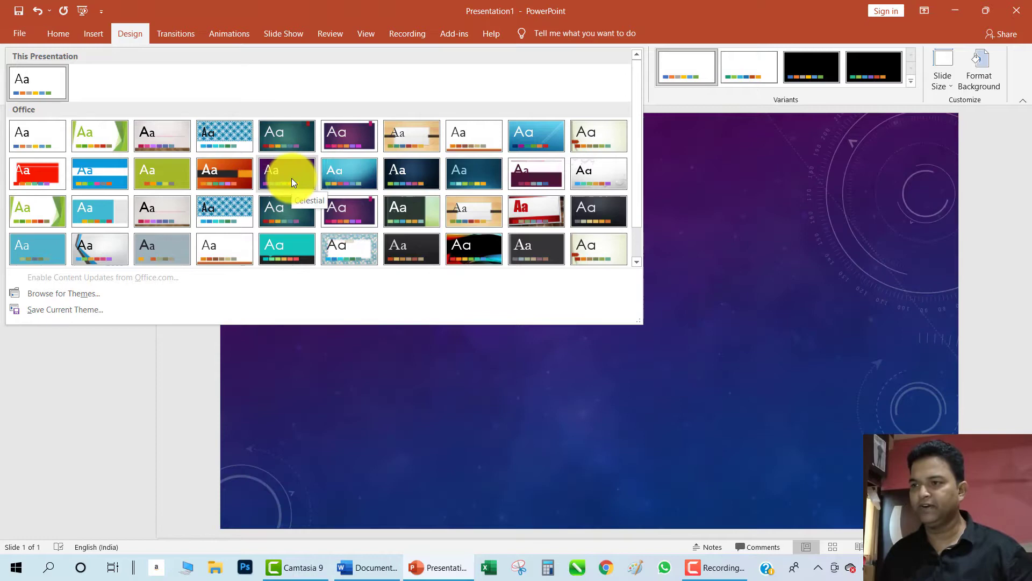
left_click(291, 178)
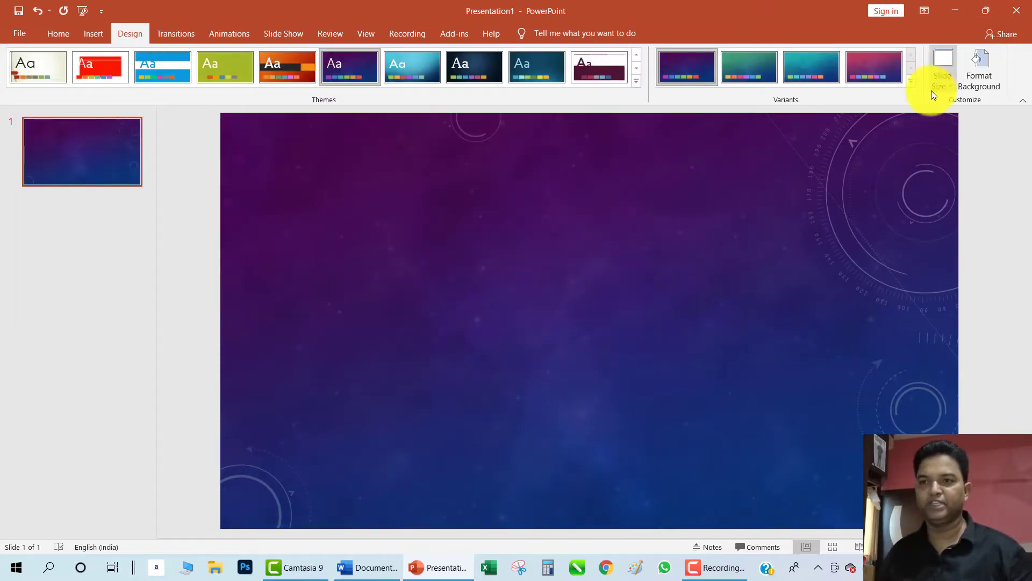
Change the slide background to the dark grey gradient background style
left_click(910, 82)
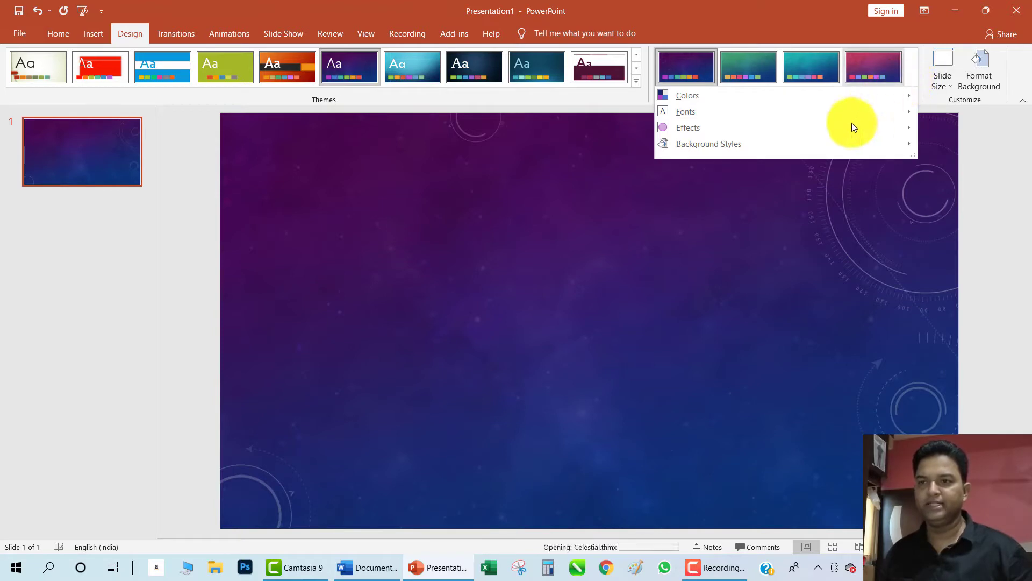
left_click(726, 148)
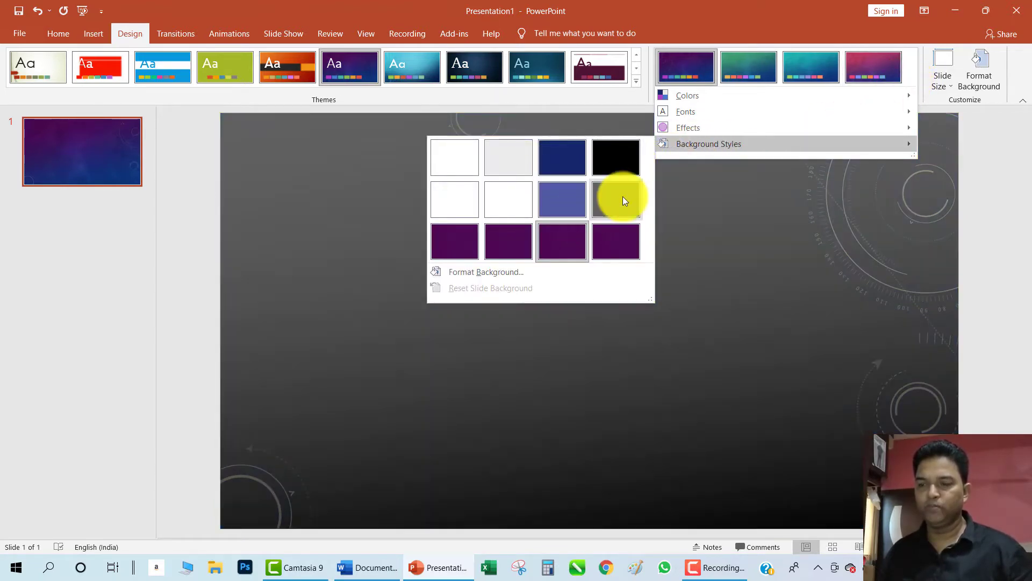
left_click(623, 198)
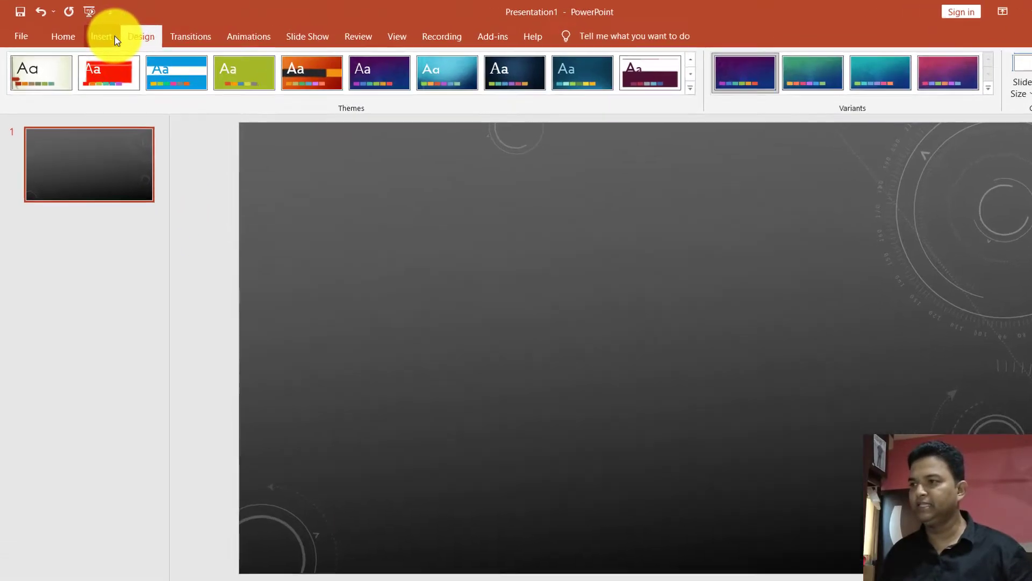
Draw a roughly 6.3 cm circle with the Oval shape and place it at the lower left
left_click(105, 36)
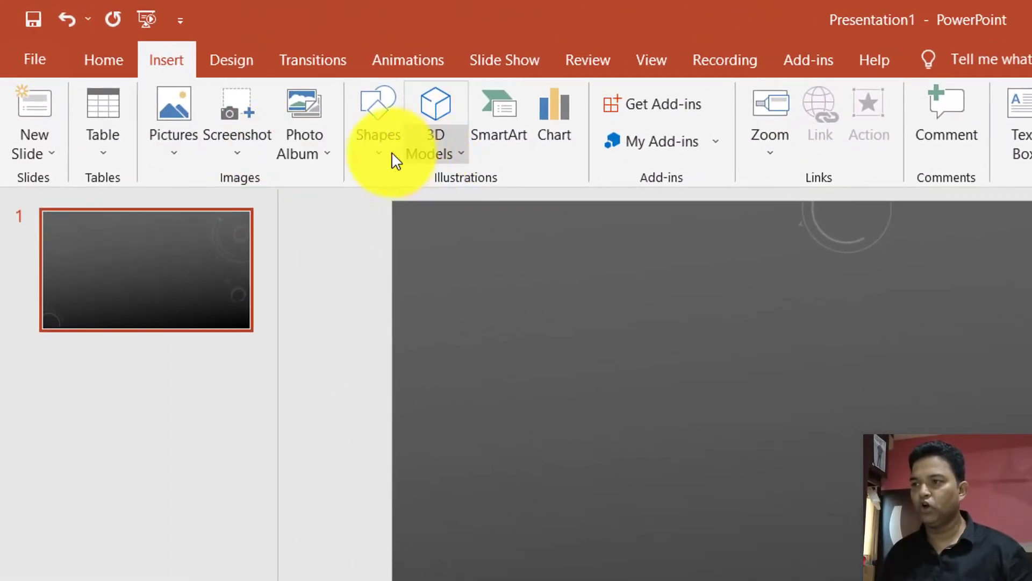
left_click(383, 149)
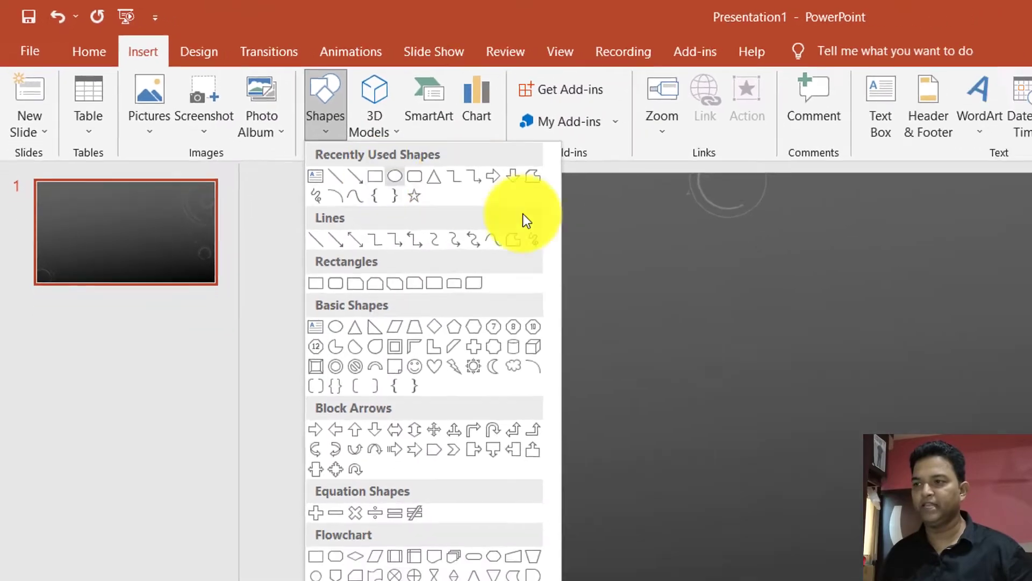
left_click(103, 59)
left_click(104, 59)
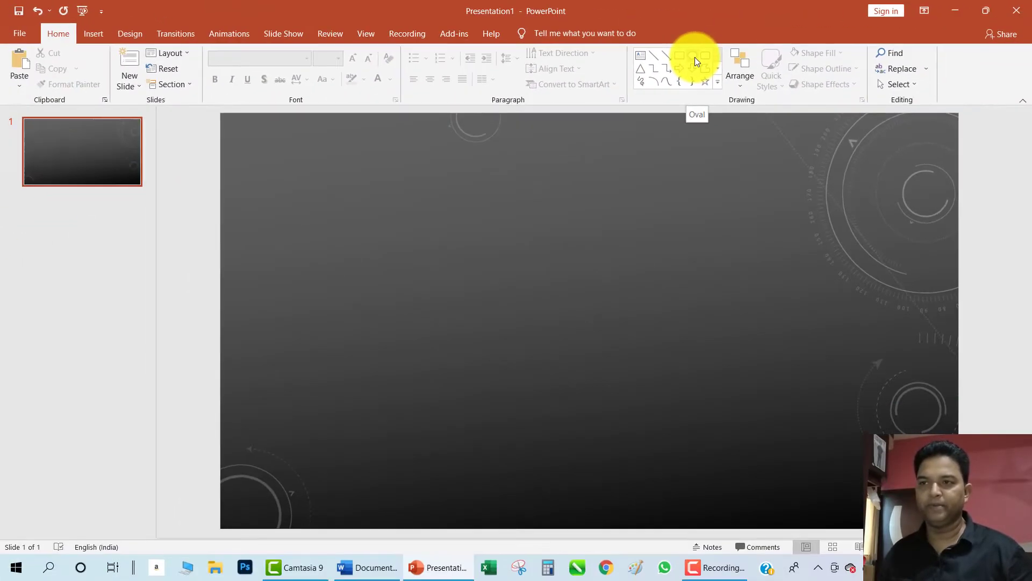
left_click(693, 56)
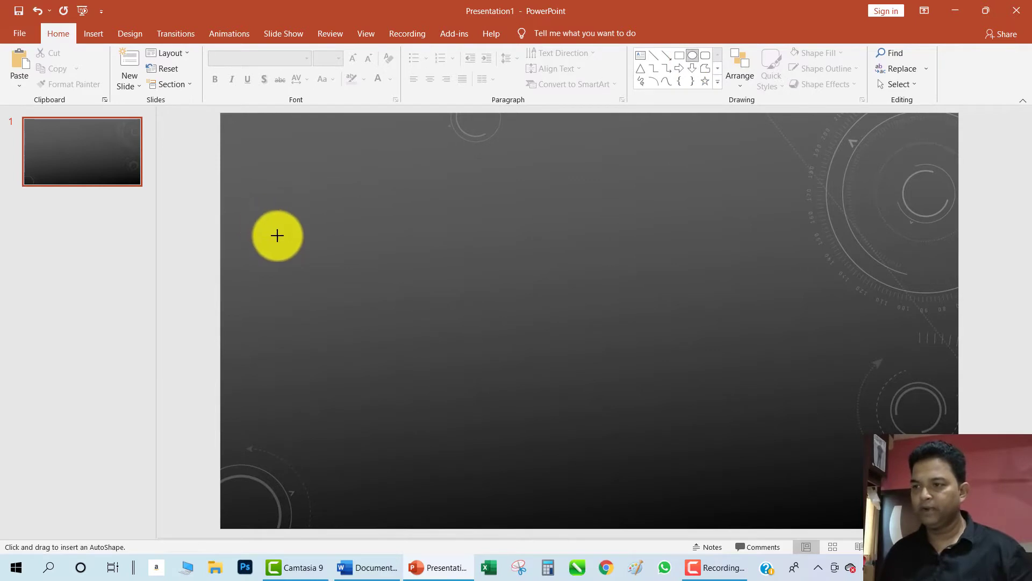
left_click_drag(266, 226, 403, 365)
mouse_move(336, 283)
left_mouse_down()
mouse_move(312, 291)
mouse_move(317, 305)
mouse_move(346, 295)
left_mouse_up()
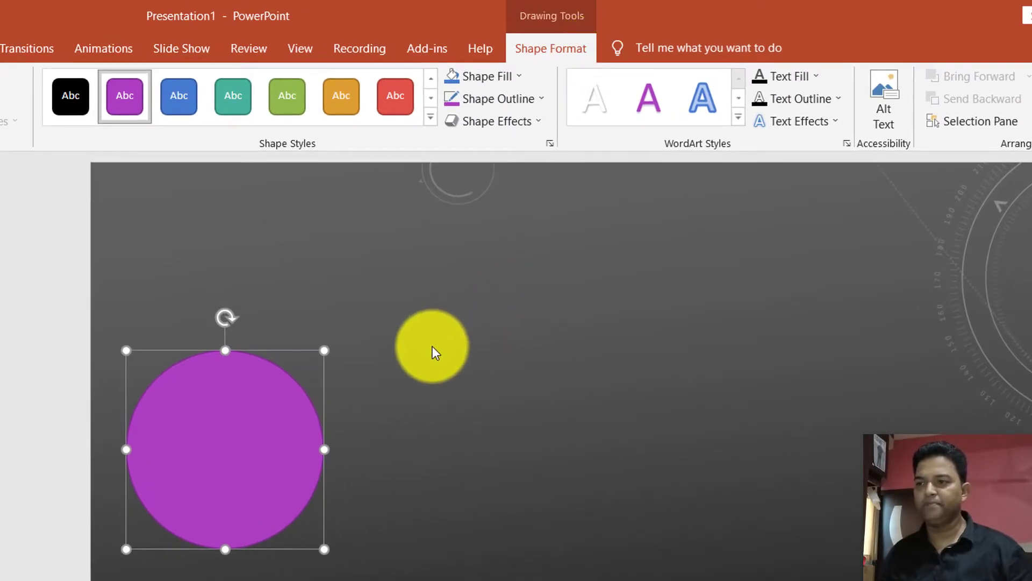
Select the circle and remove its purple fill
left_click(414, 425)
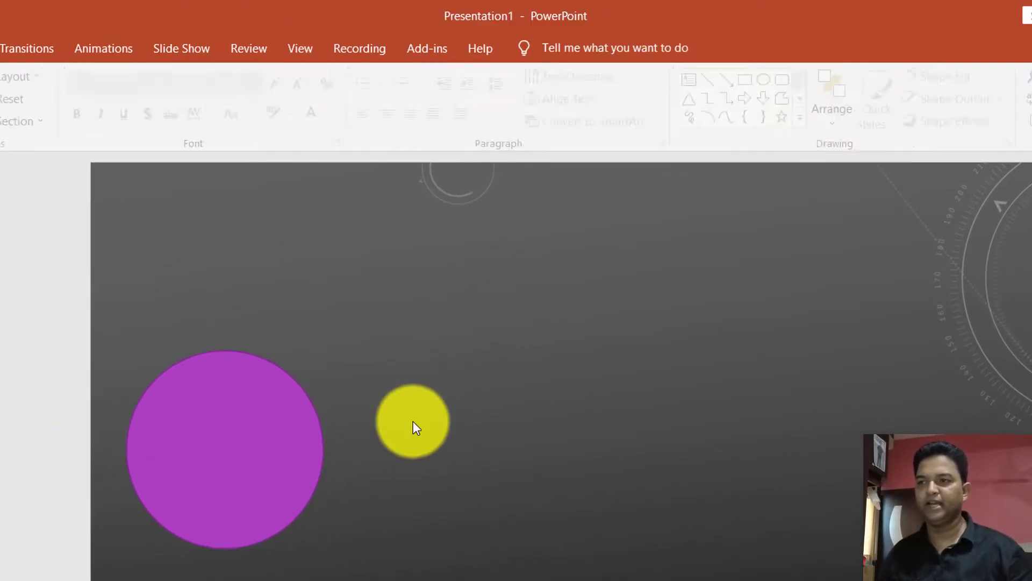
double_click(272, 461)
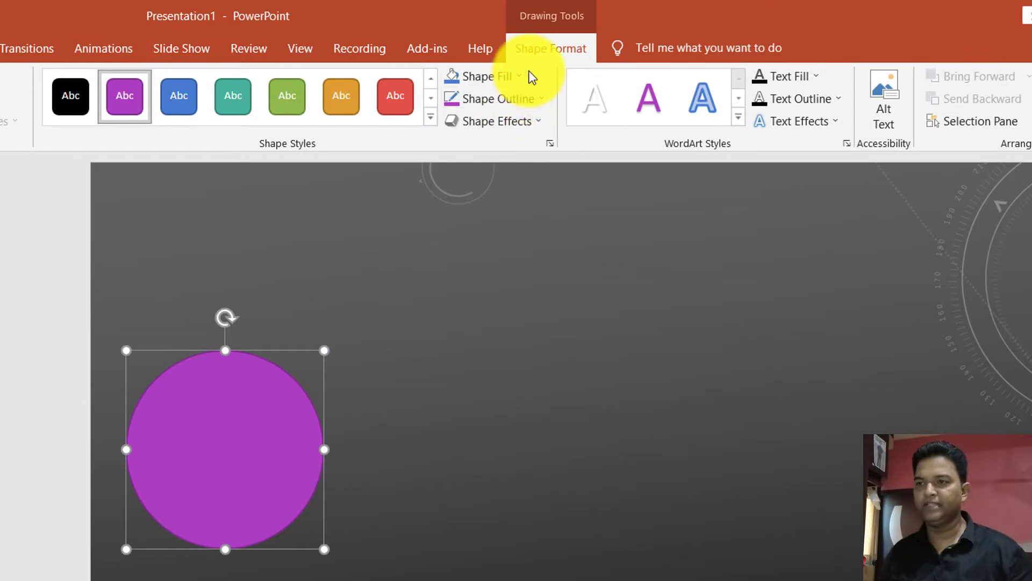
left_click(520, 80)
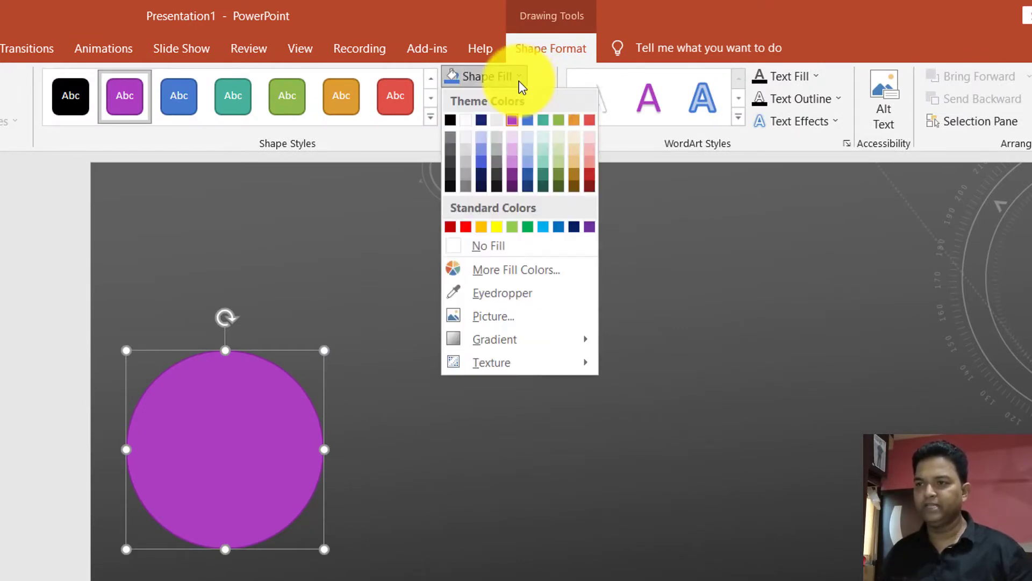
left_click(507, 246)
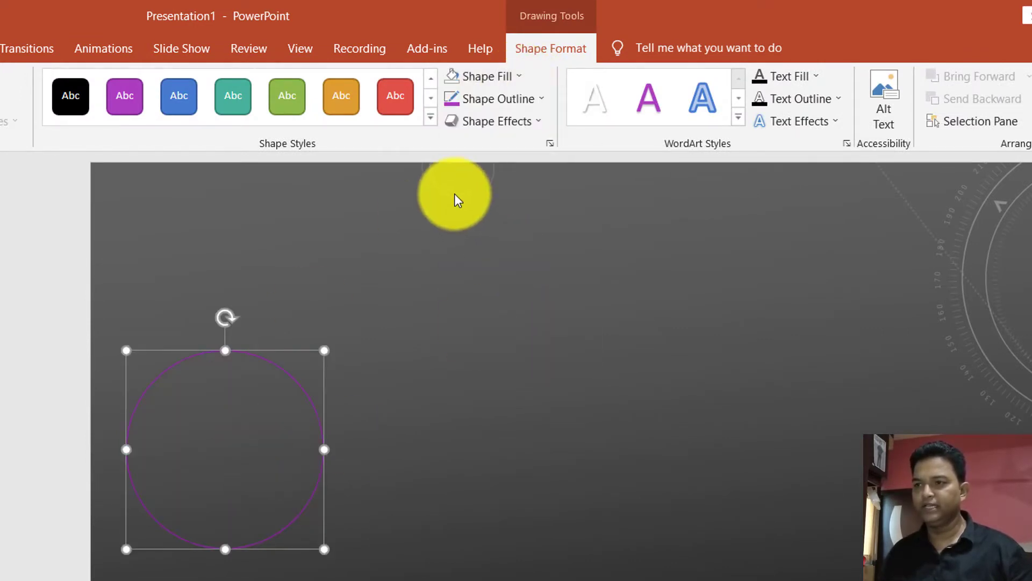
Give the circle a 6 pt dashed orange outline
left_click(486, 104)
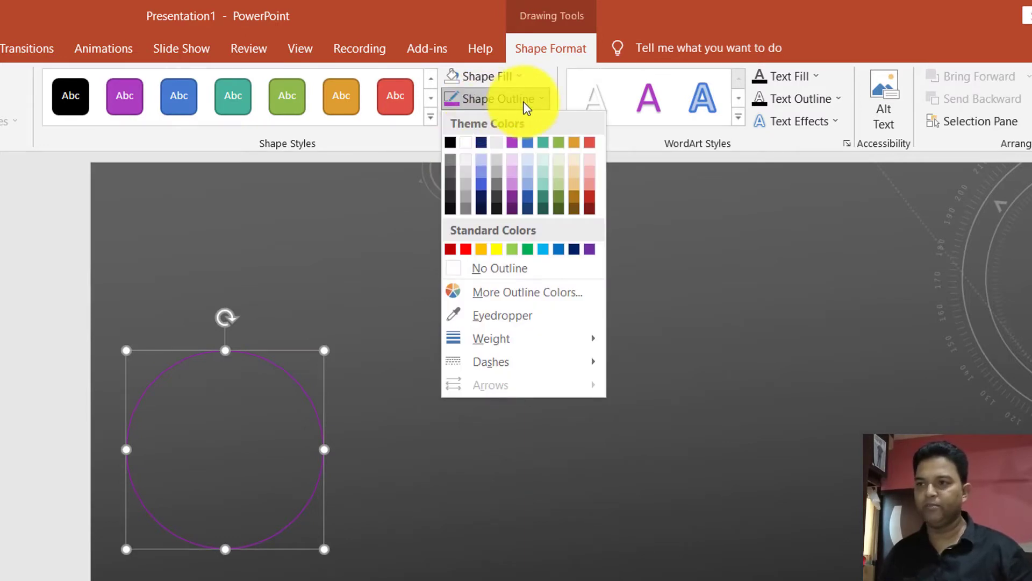
left_click(483, 249)
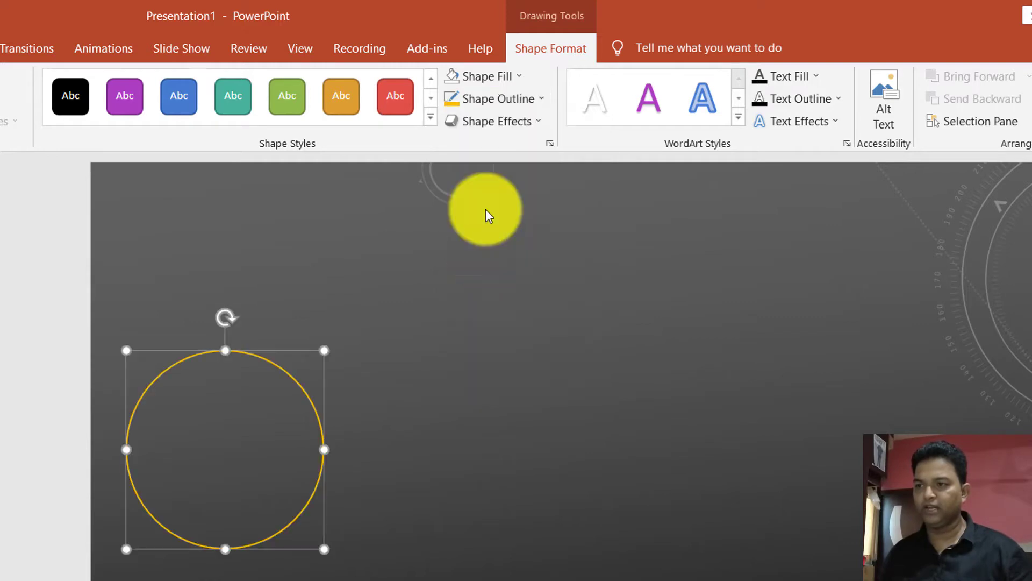
left_click(481, 99)
mouse_move(491, 337)
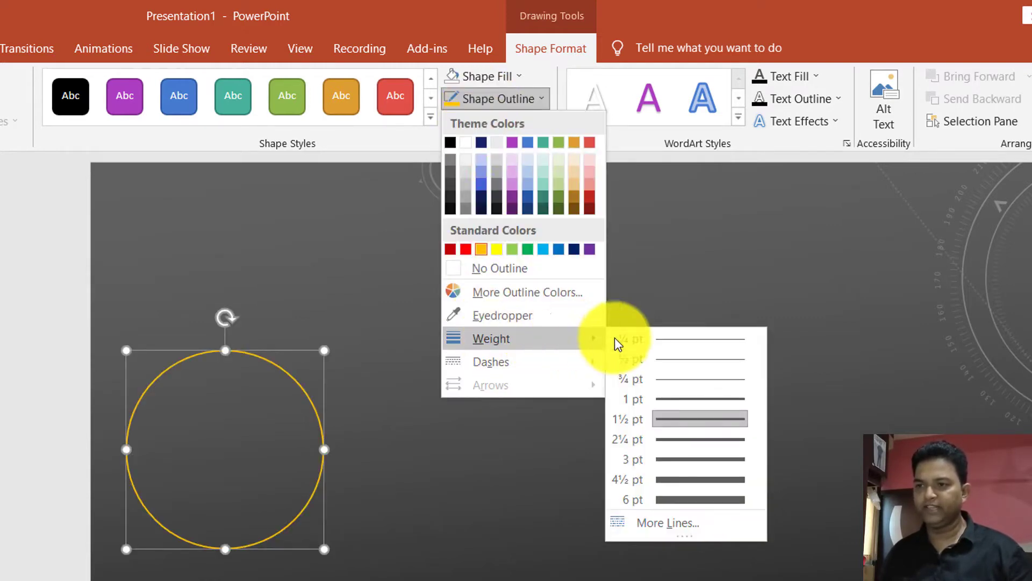
left_click(699, 500)
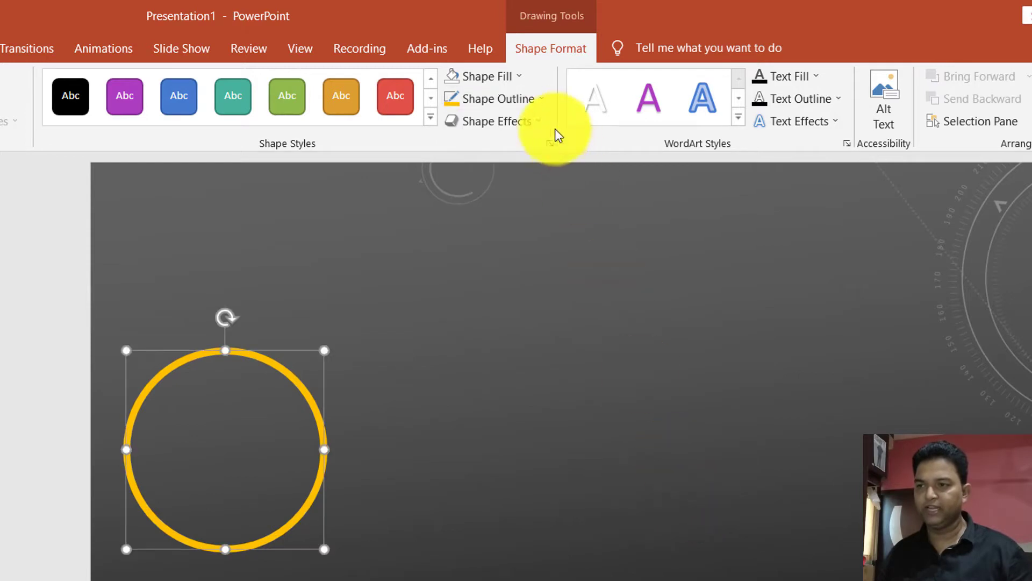
left_click(531, 104)
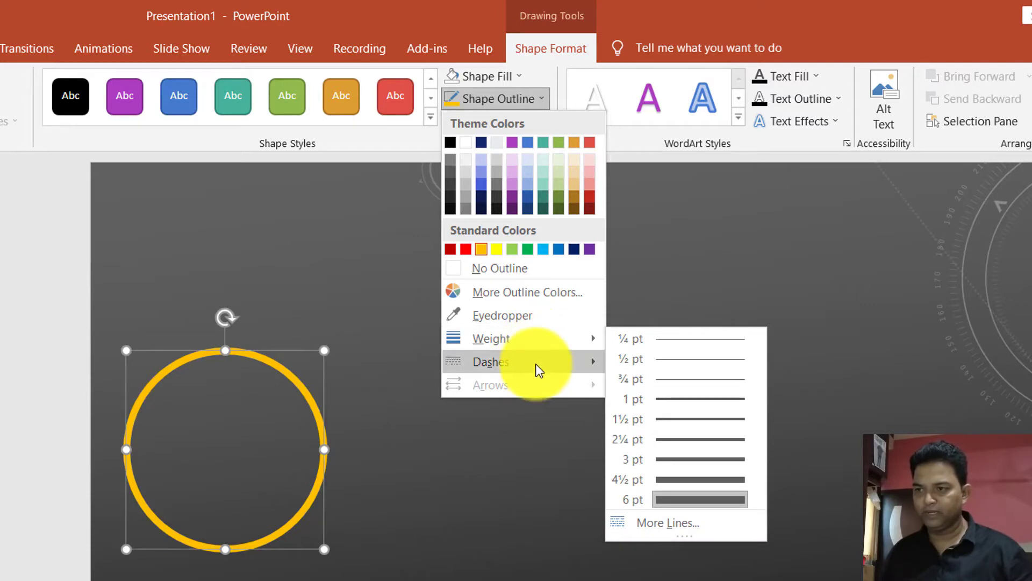
mouse_move(492, 361)
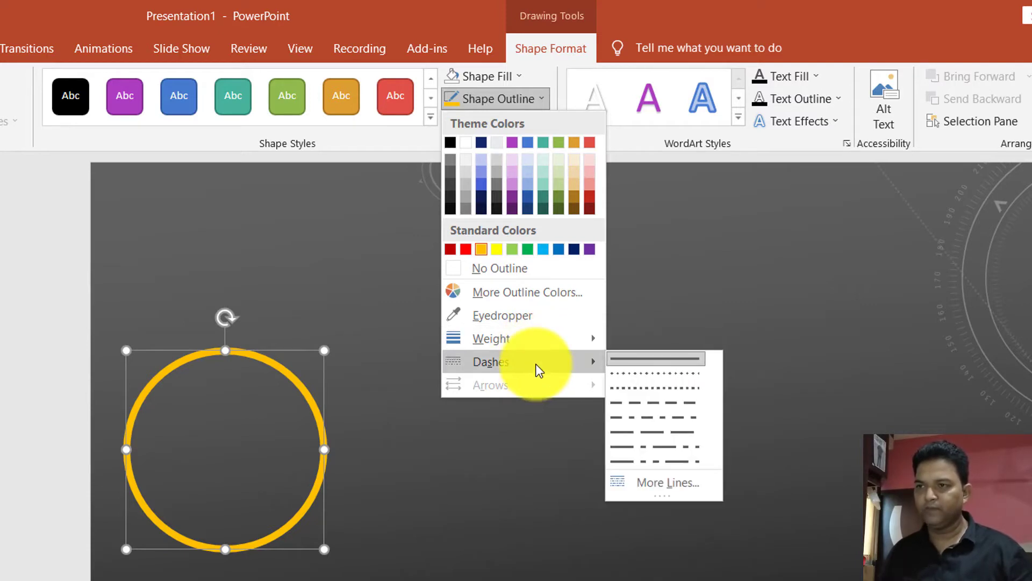
left_click(650, 411)
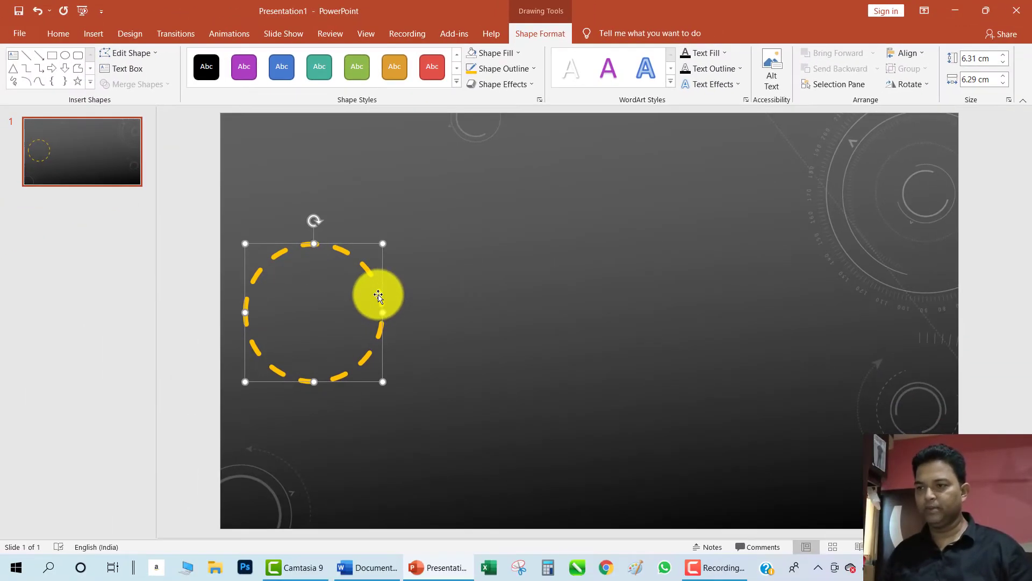
left_click(381, 310)
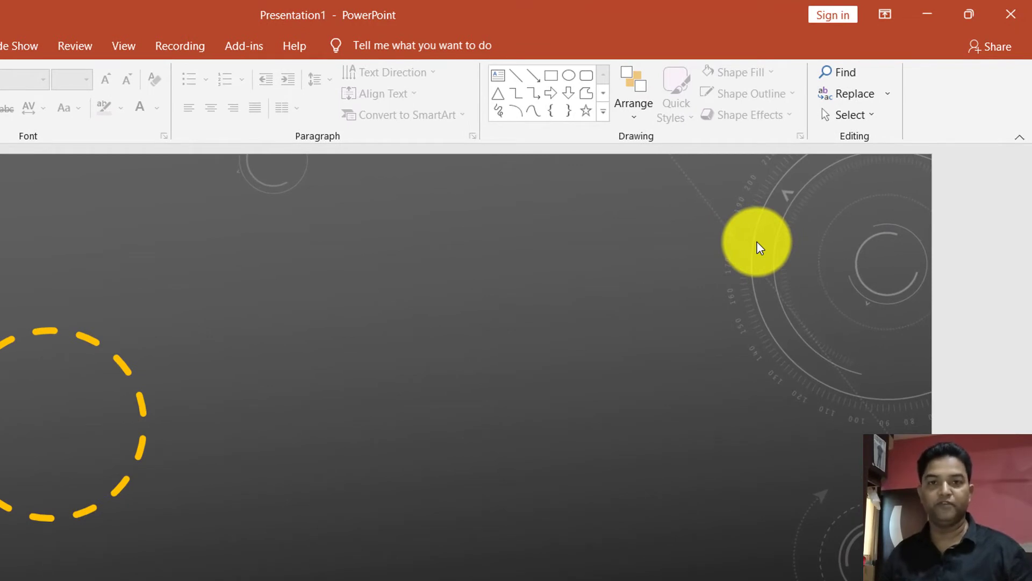
Draw a rectangle on the slide's upper right and remove its fill
left_click(550, 76)
left_click_drag(577, 215, 901, 420)
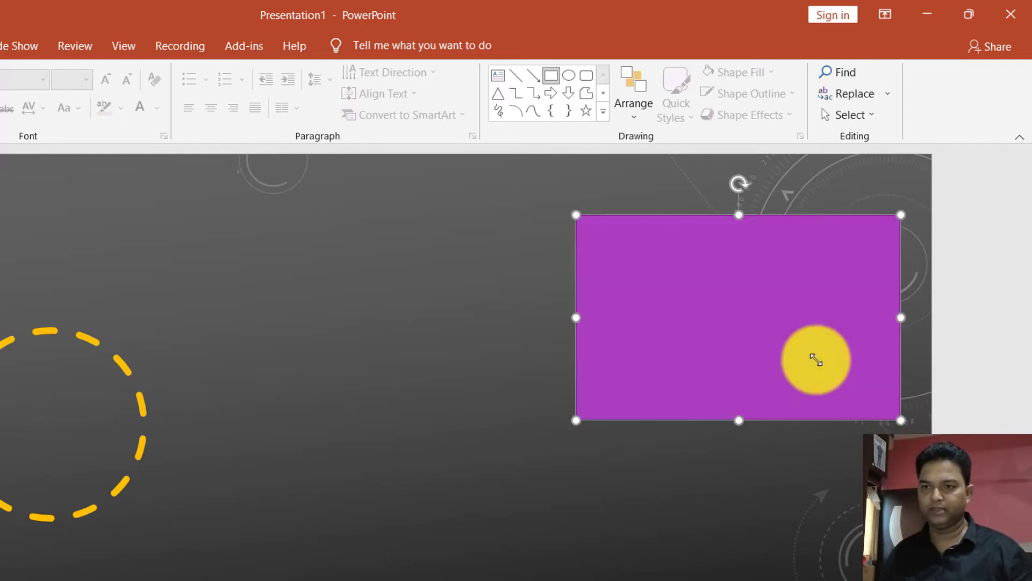
left_click(790, 352)
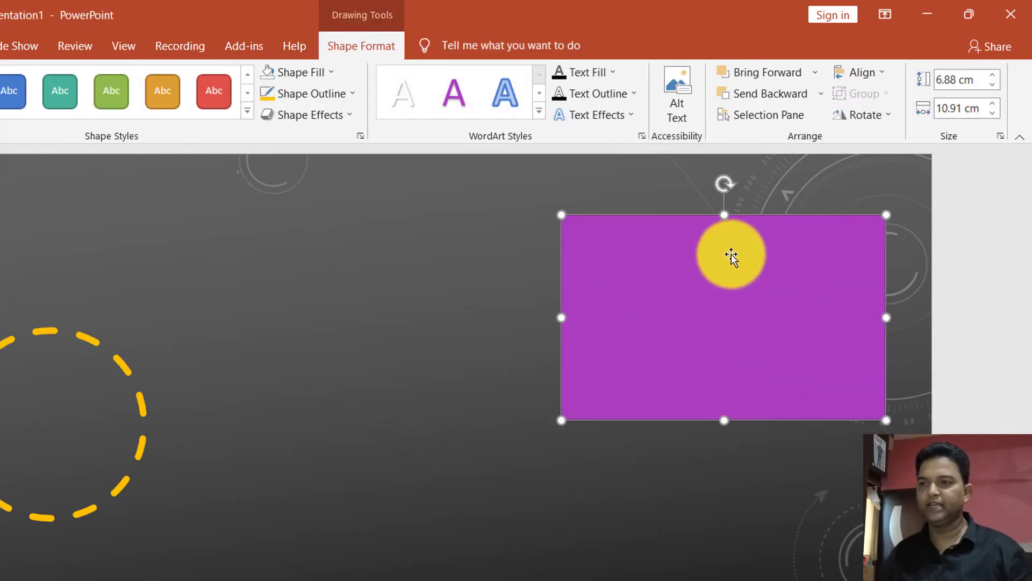
left_click(317, 72)
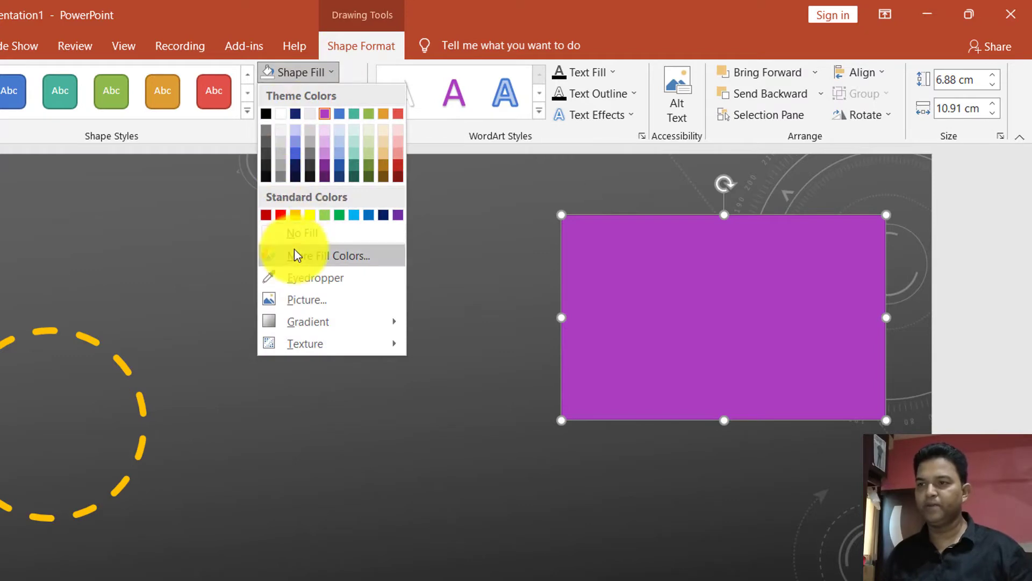
left_click(294, 232)
Give the rectangle frame a 6 pt orange-yellow outline
left_click(299, 96)
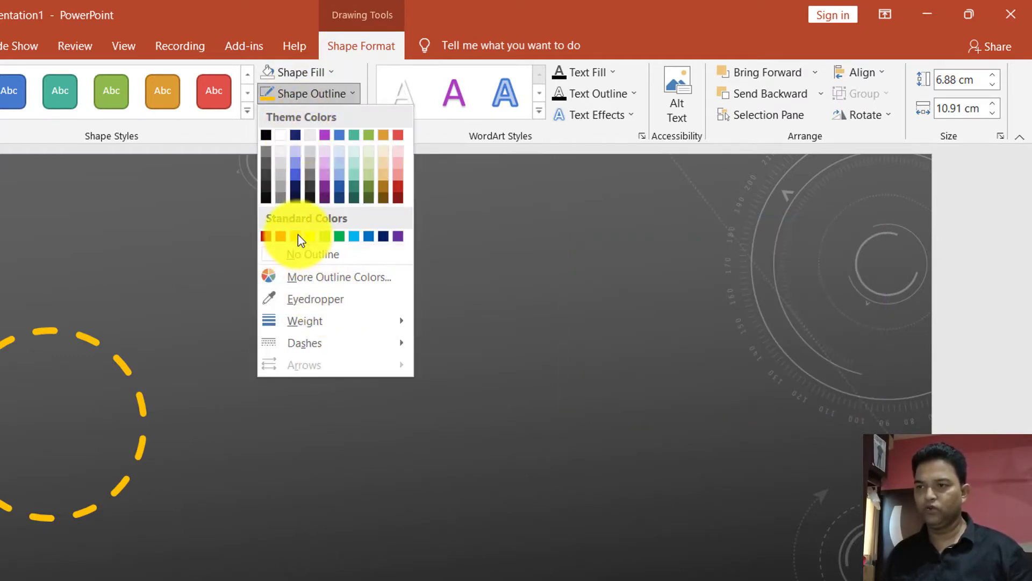
left_click(297, 234)
left_click(307, 95)
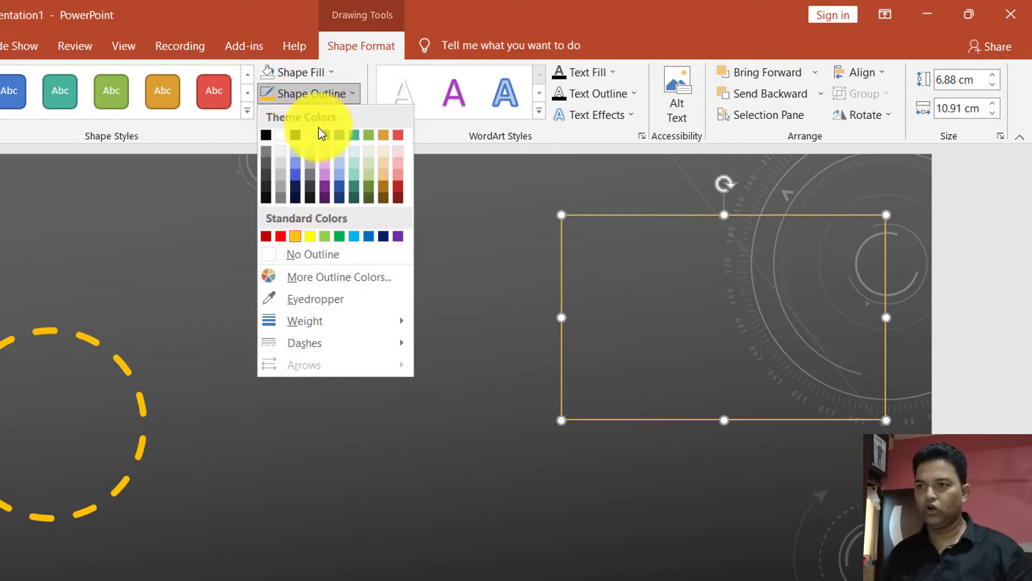
mouse_move(305, 321)
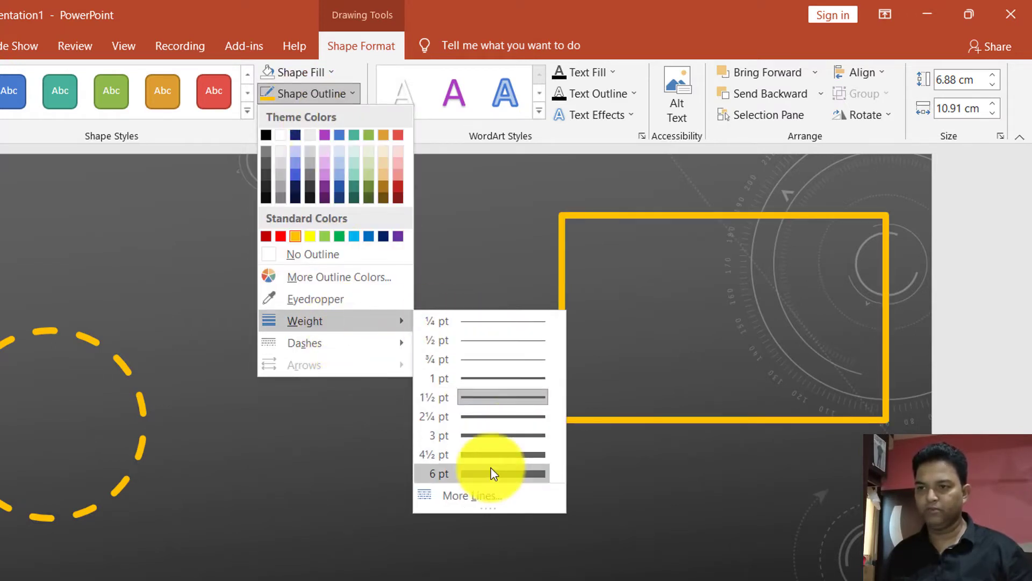
left_click(489, 474)
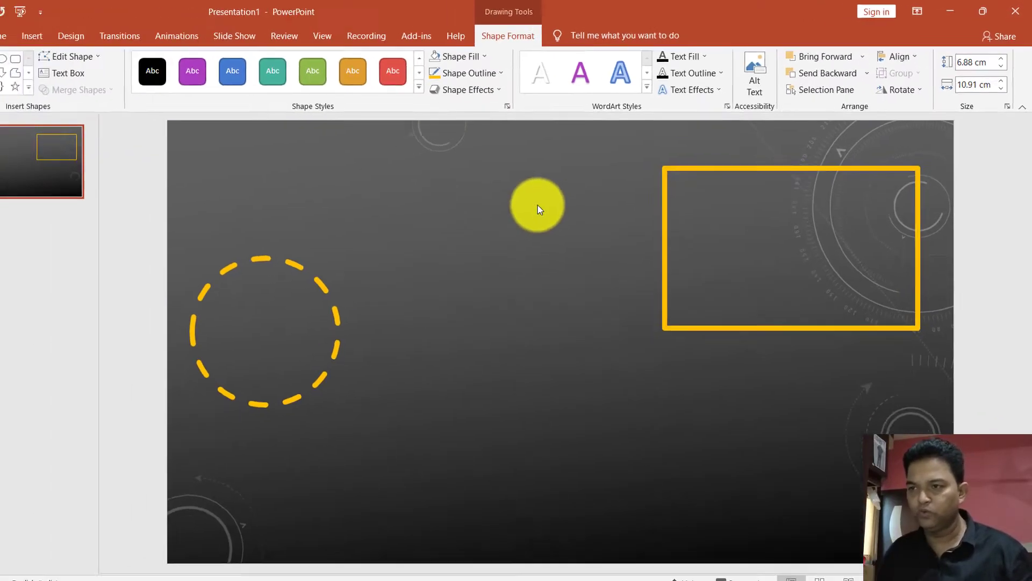
left_click(539, 209)
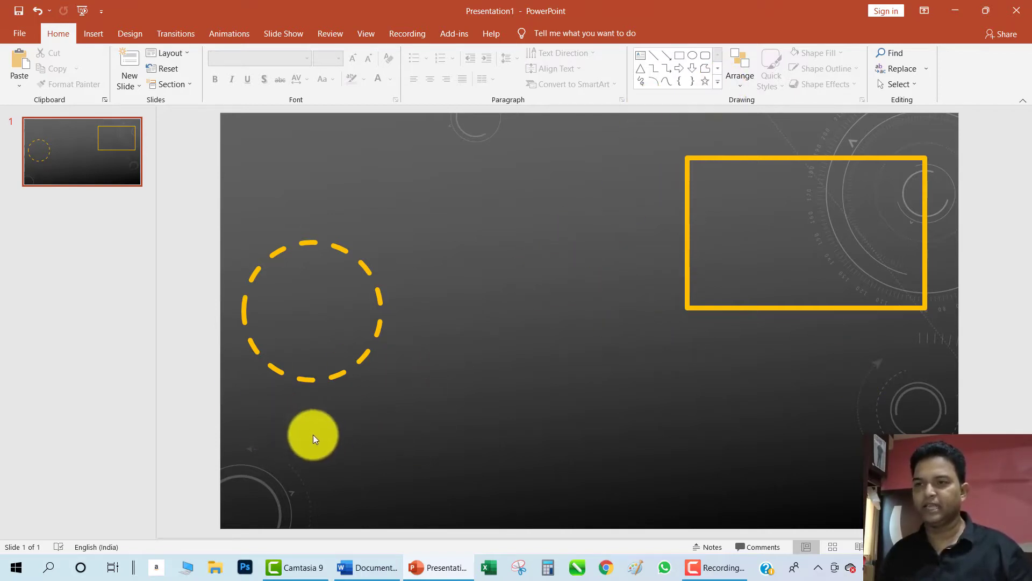
Draw a rounded rectangle below the dashed circle and round its ends into a pill
left_click(717, 84)
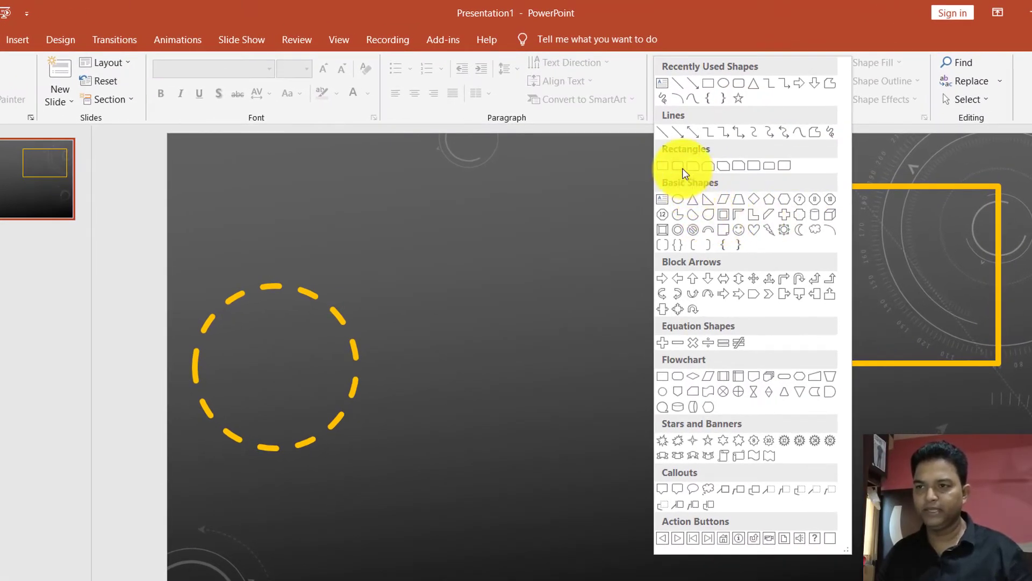
left_click(679, 167)
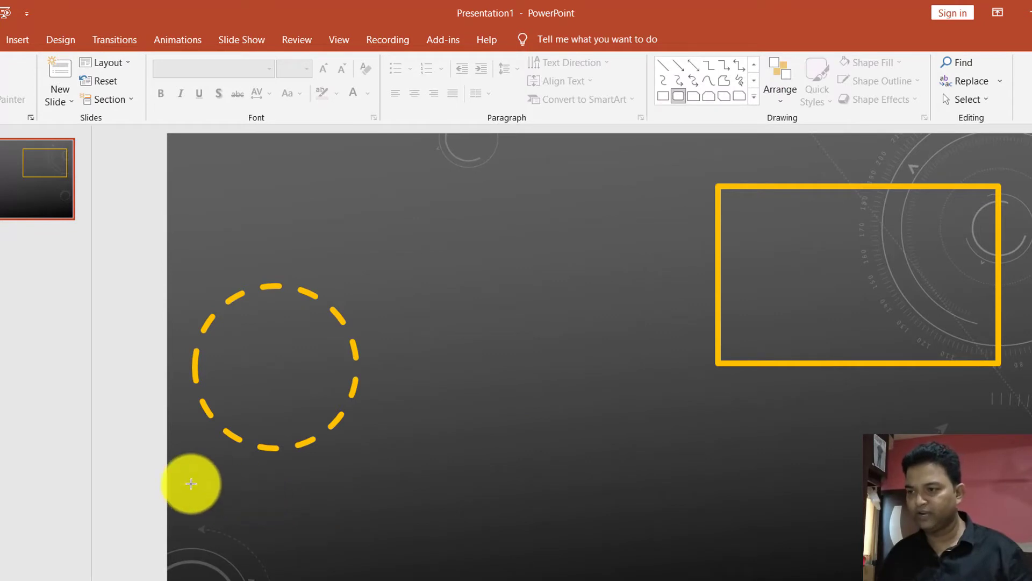
left_click_drag(183, 469, 383, 517)
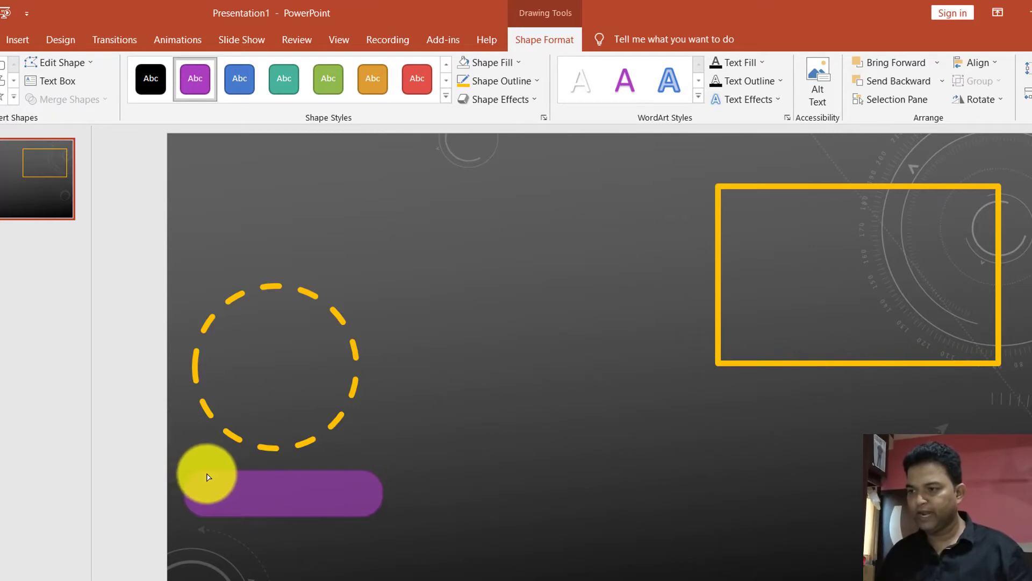
left_click_drag(193, 475, 242, 488)
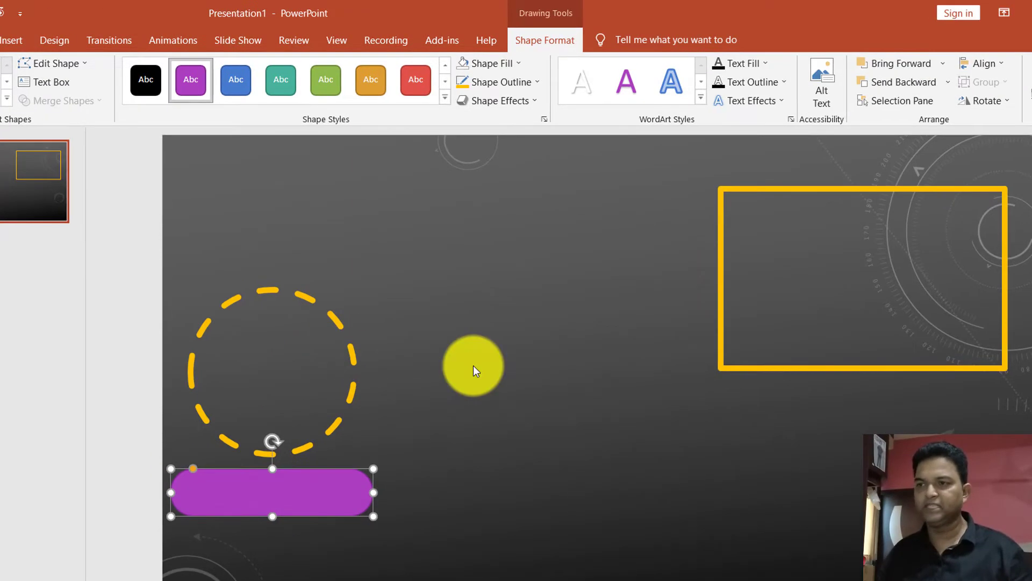
Fill the pill red with a 3 pt black outline
left_click(499, 64)
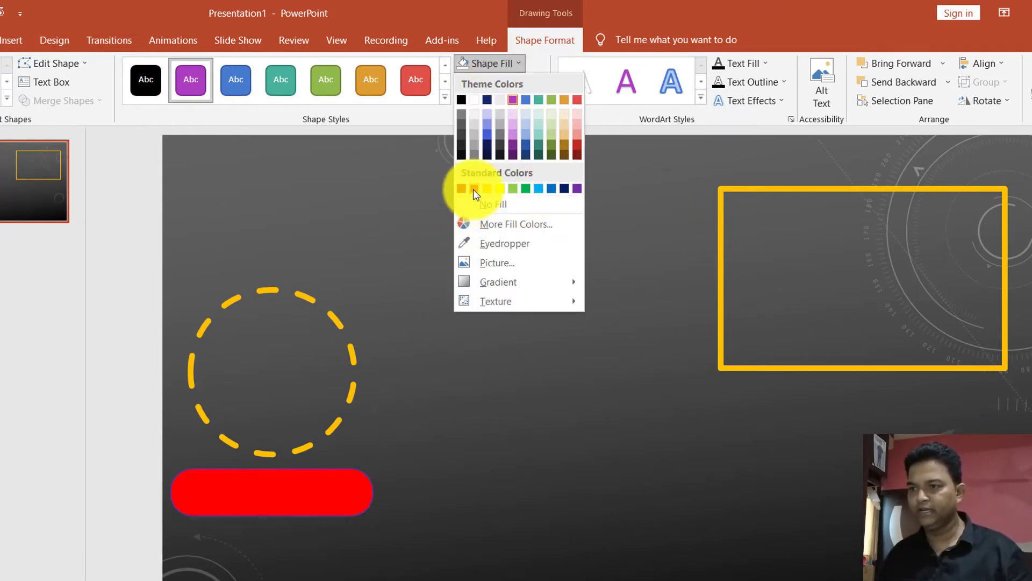
left_click(473, 189)
left_click(499, 86)
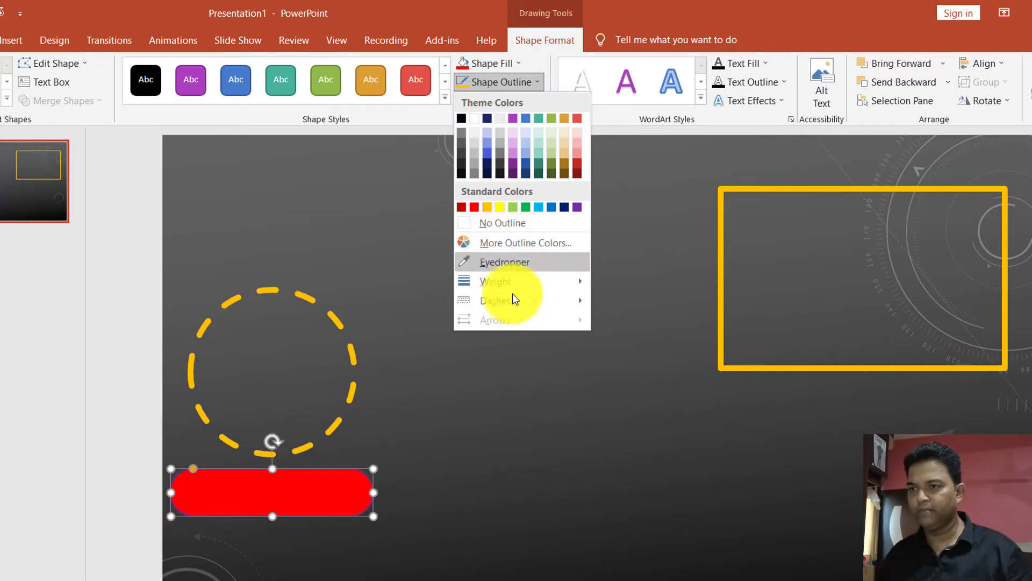
left_click(461, 122)
mouse_move(495, 281)
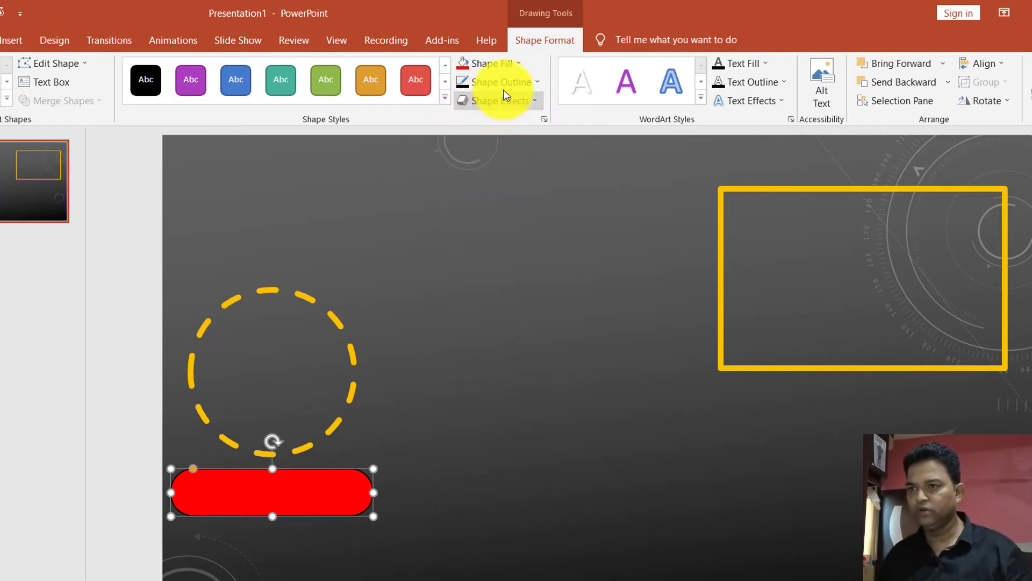
left_click(504, 86)
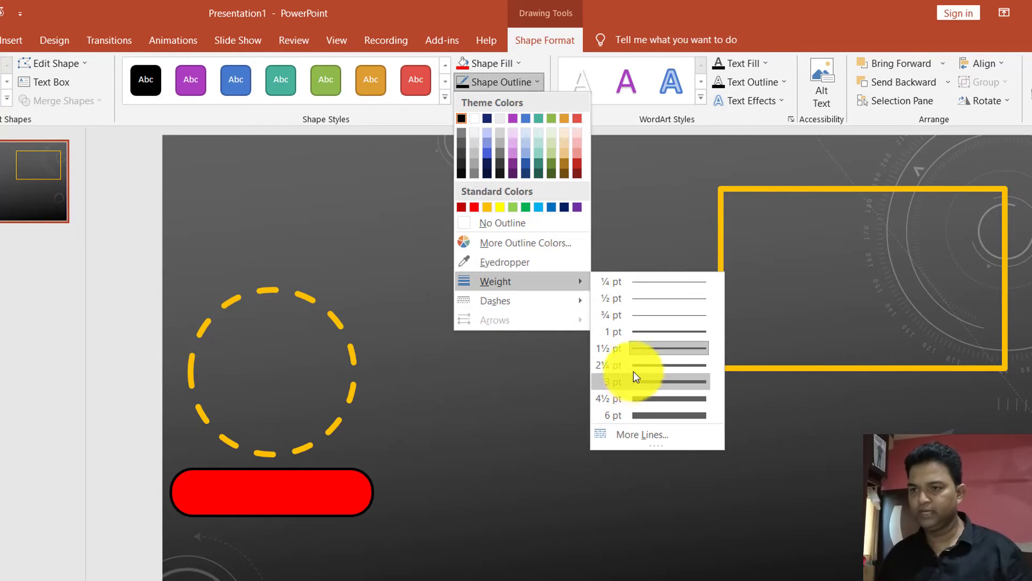
left_click(634, 379)
left_click(531, 466)
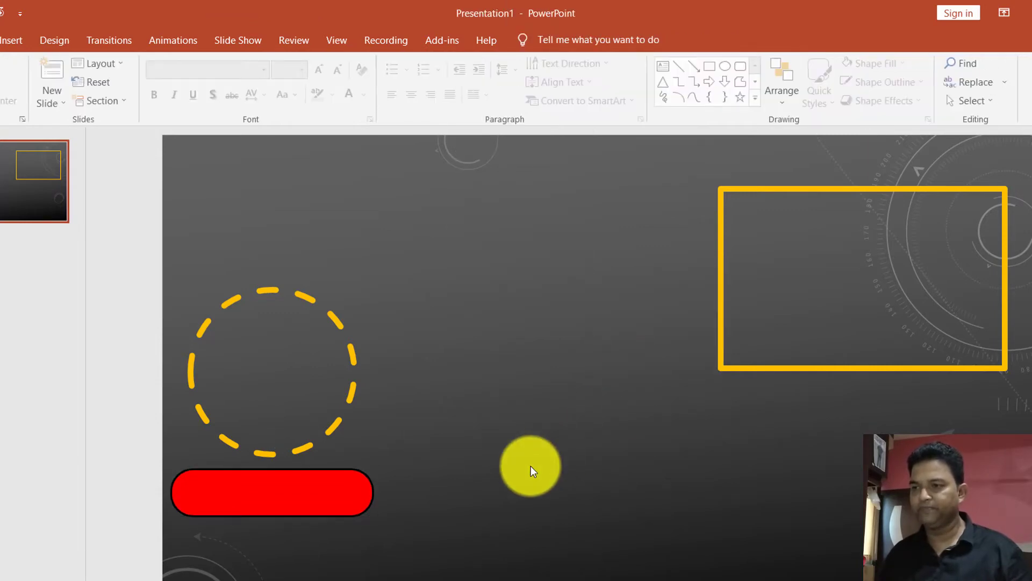
Paste the word SUBSCRIBE into the red pill and select it
left_click(305, 485)
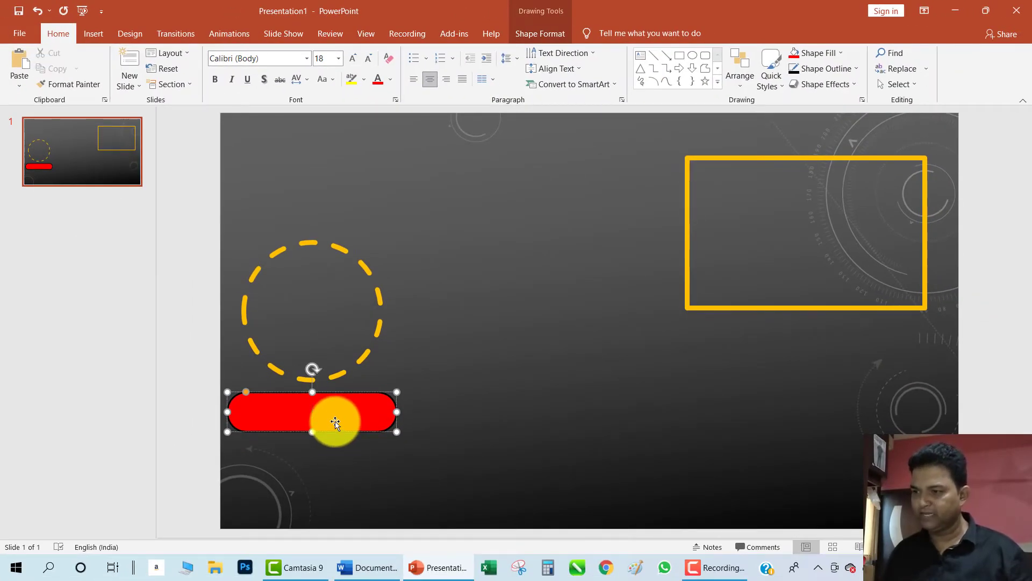
type("SUBSCRIBE")
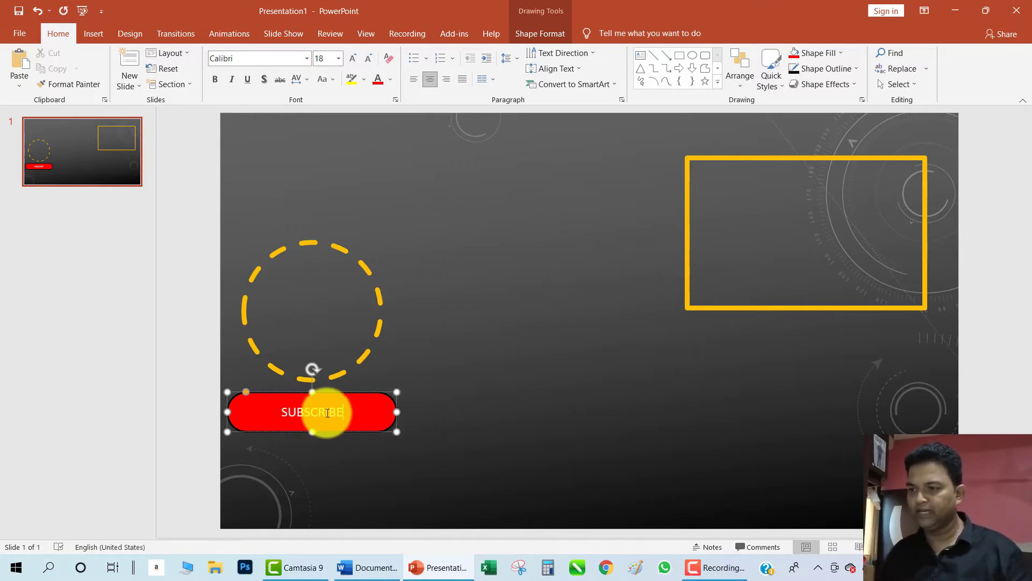
double_click(325, 412)
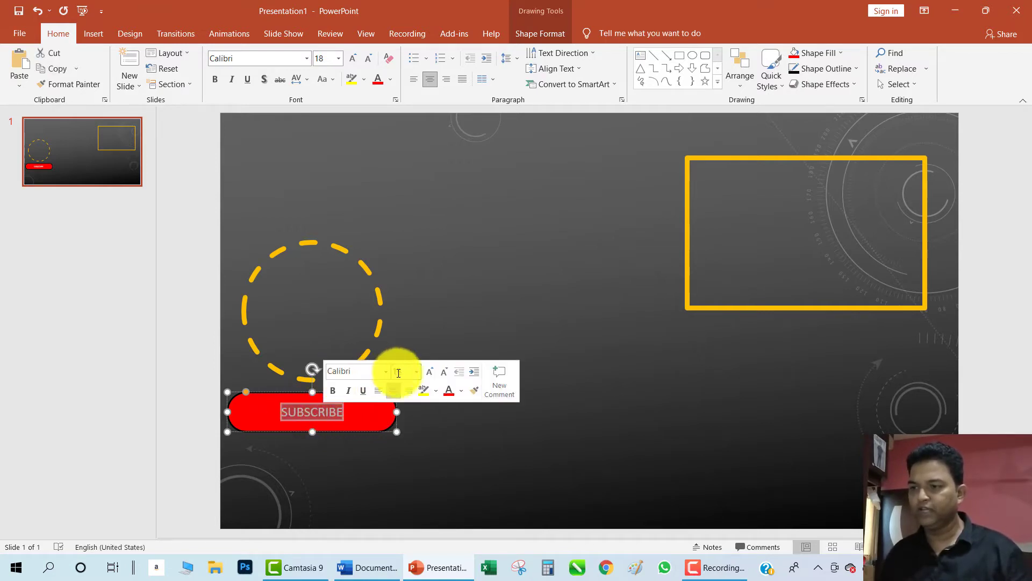
Make the SUBSCRIBE text bold at 32 pt
left_click(429, 372)
left_click(429, 372)
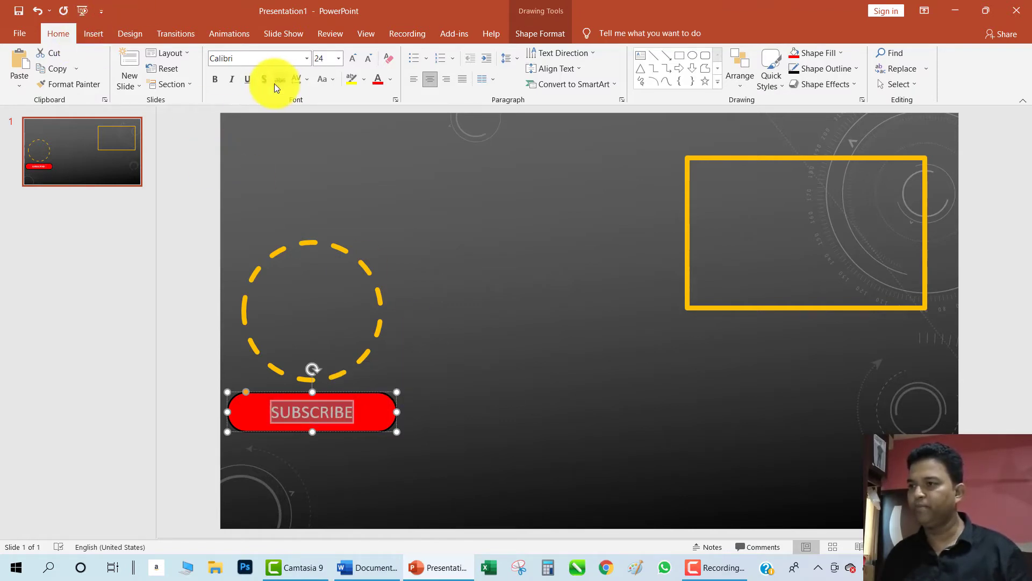
left_click(352, 59)
left_click(352, 59)
left_click(352, 59)
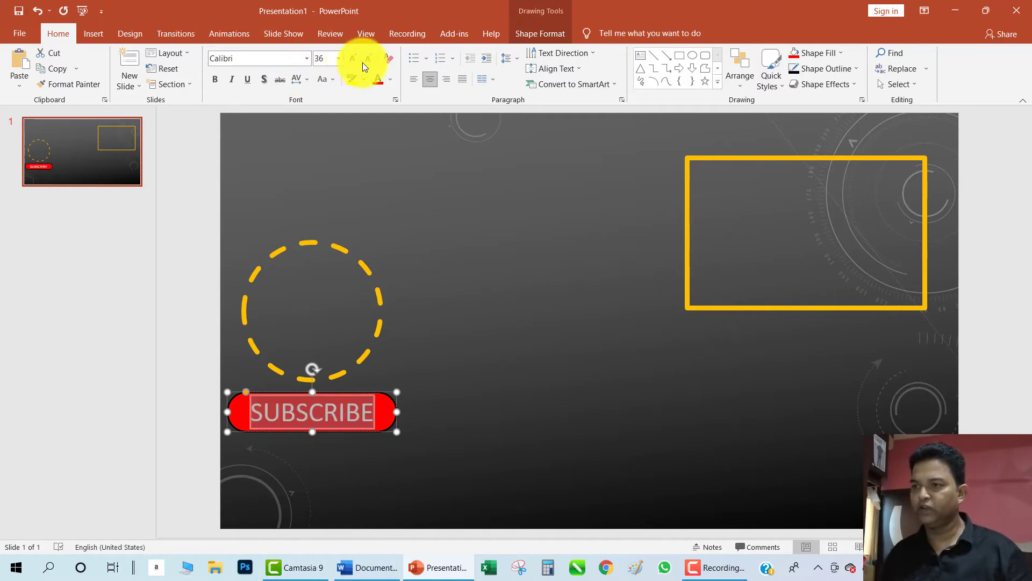
left_click(367, 63)
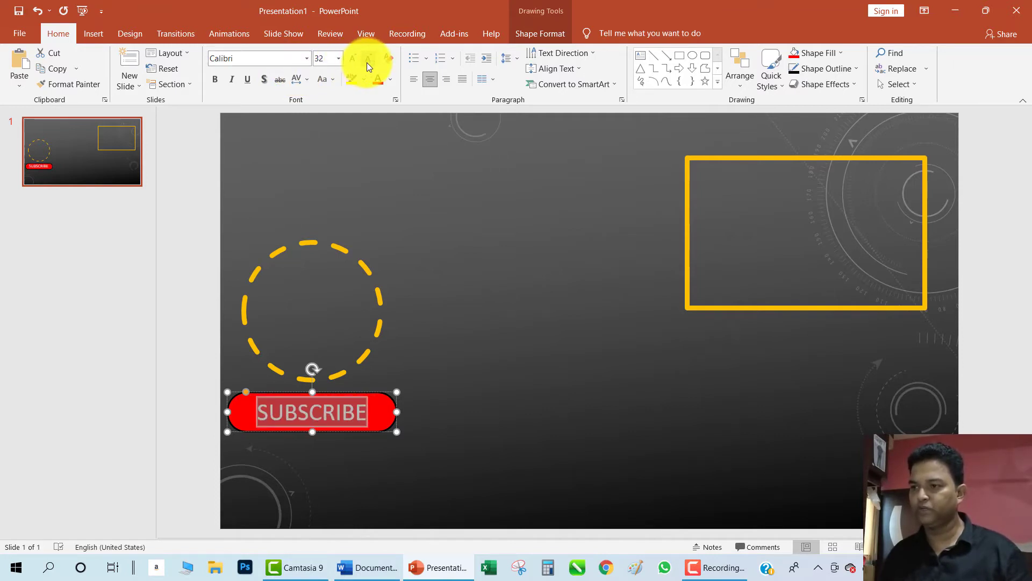
left_click(217, 79)
left_click(419, 357)
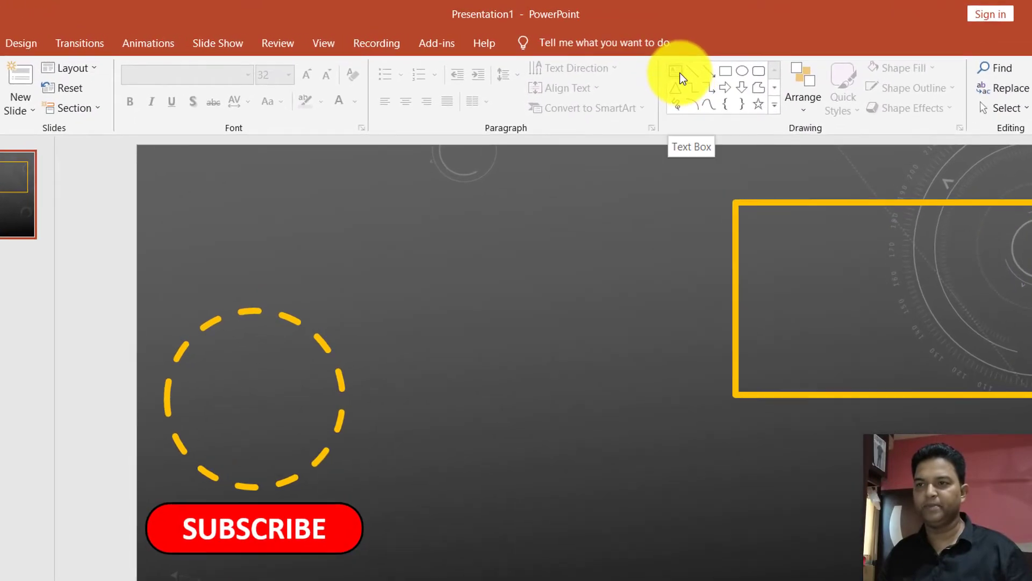
Add a text box under the button reading 'And press bell' in bold 24 pt
left_click(678, 72)
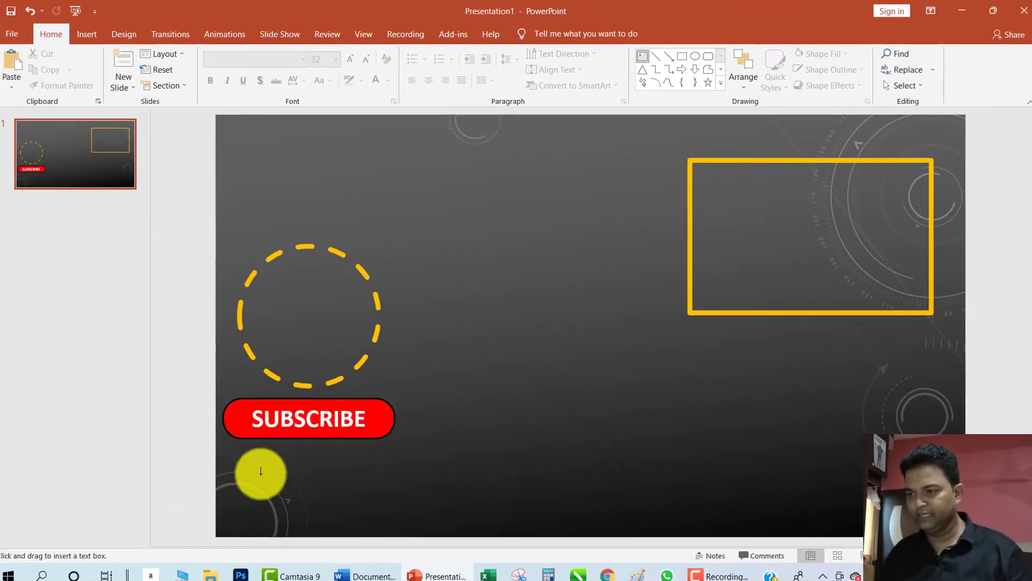
left_click_drag(232, 451, 389, 483)
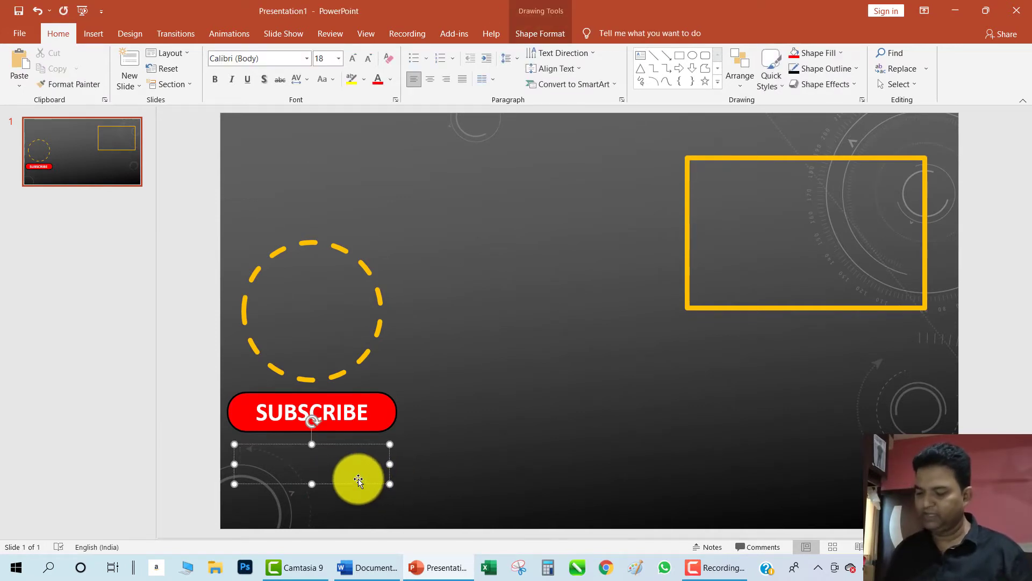
key("ctrl+v")
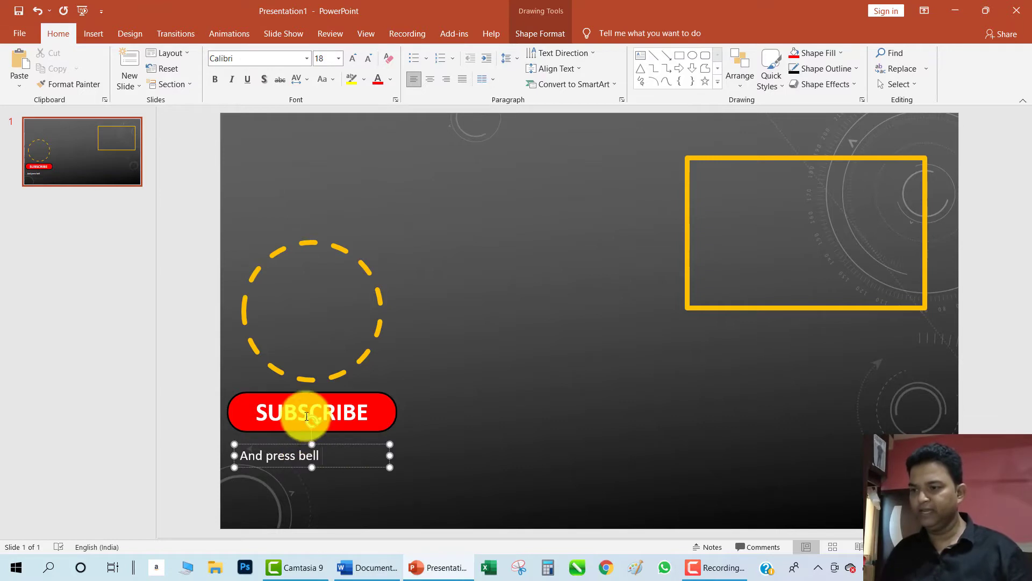
triple_click(276, 456)
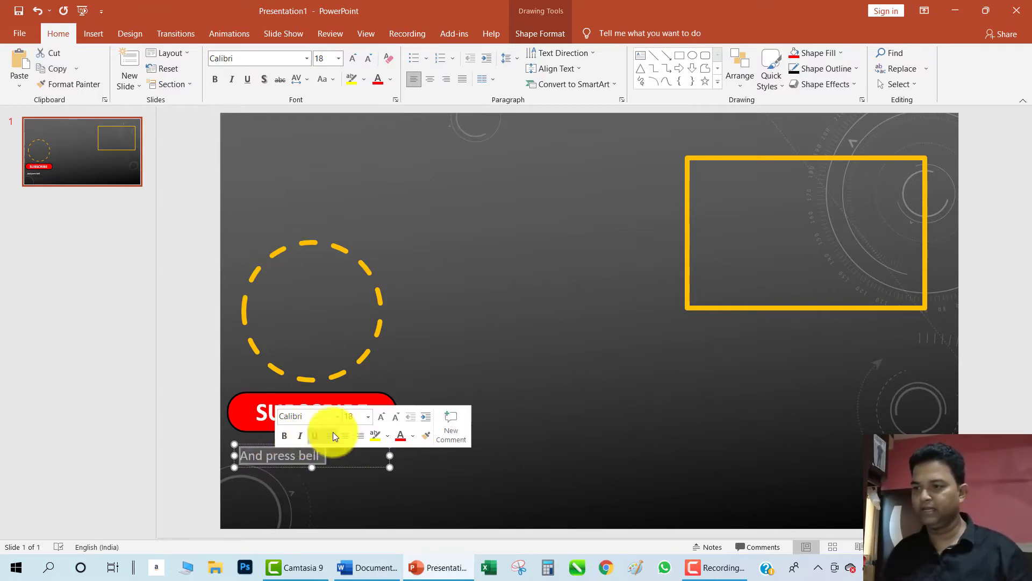
left_click(378, 416)
left_click(378, 416)
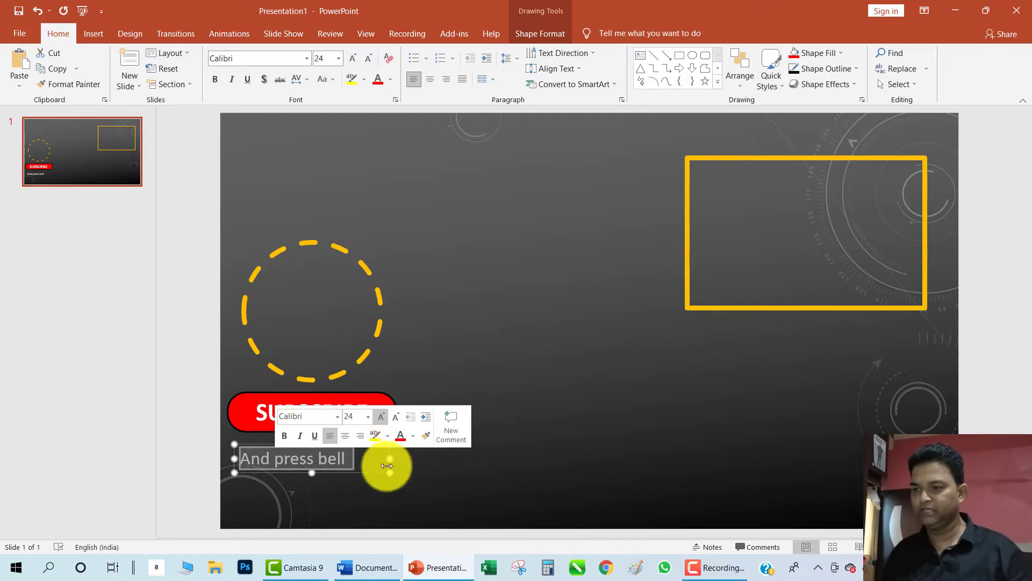
left_click(285, 436)
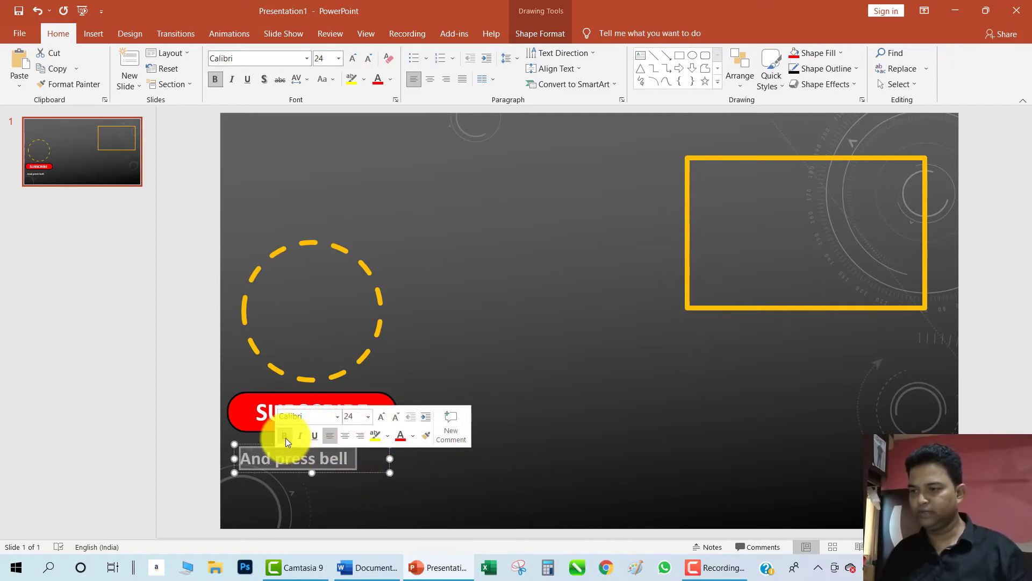
left_click(358, 465)
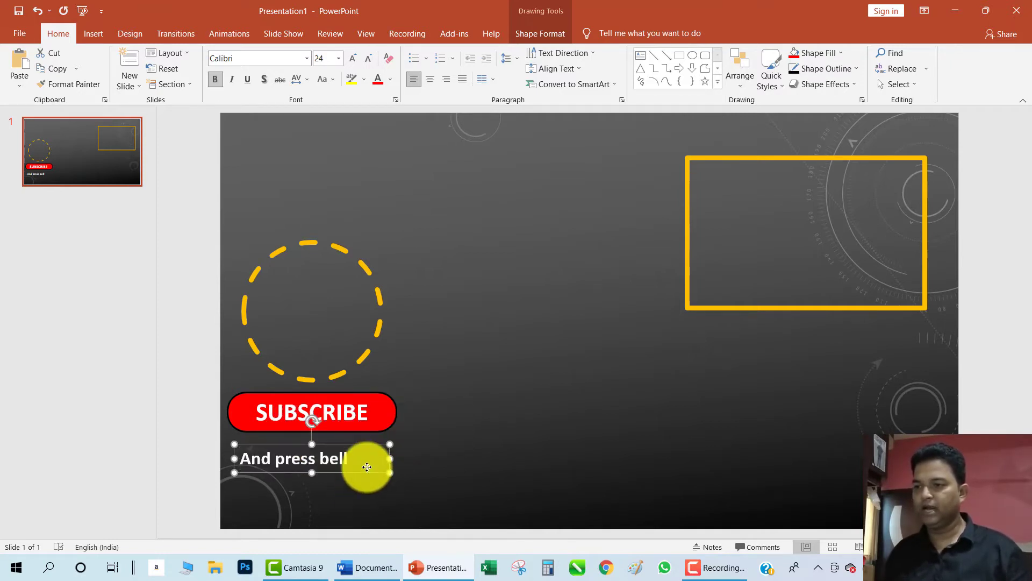
left_click(352, 460)
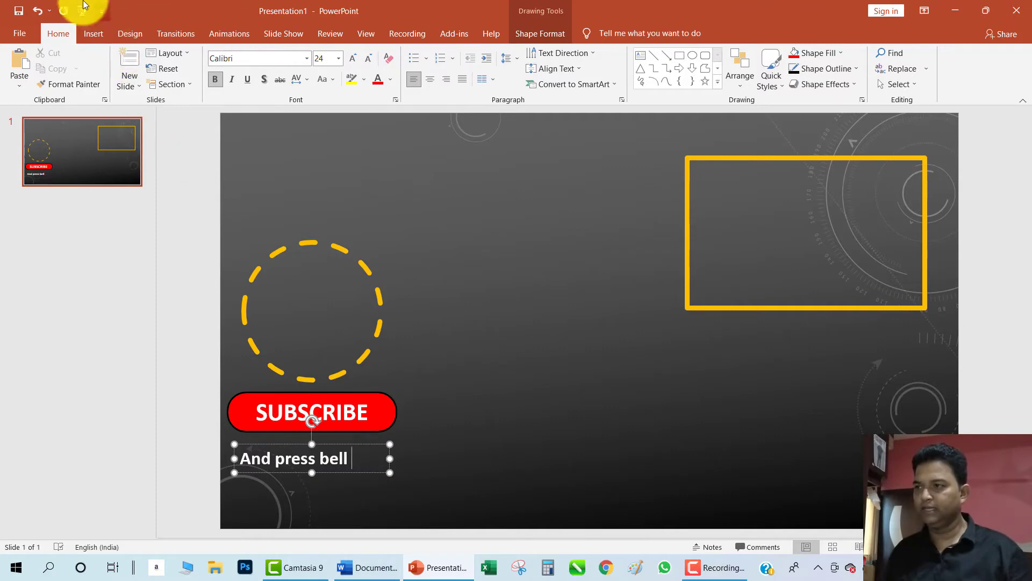
Insert the Wingdings bell symbol after 'And press bell'
left_click(92, 34)
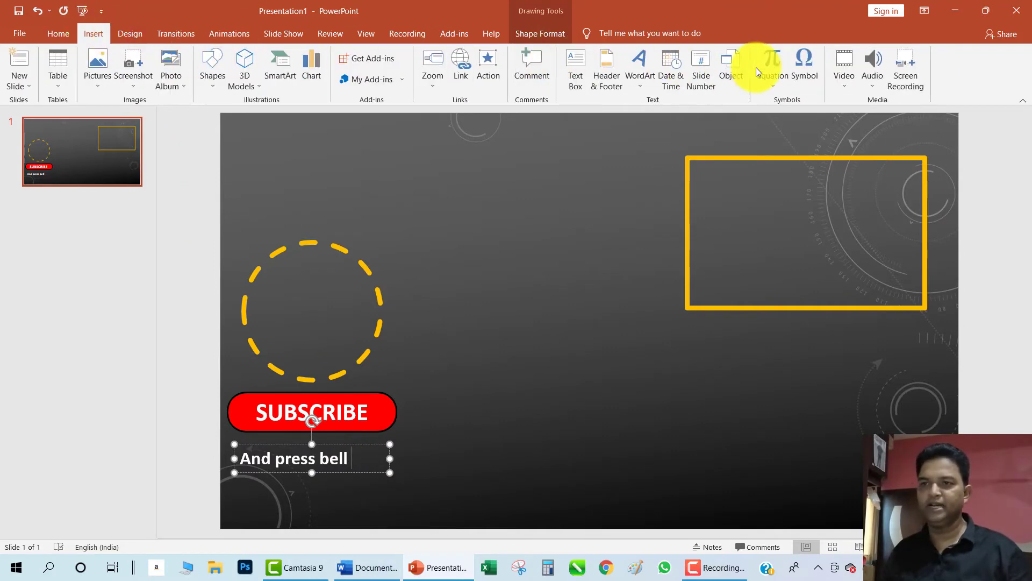
left_click(804, 76)
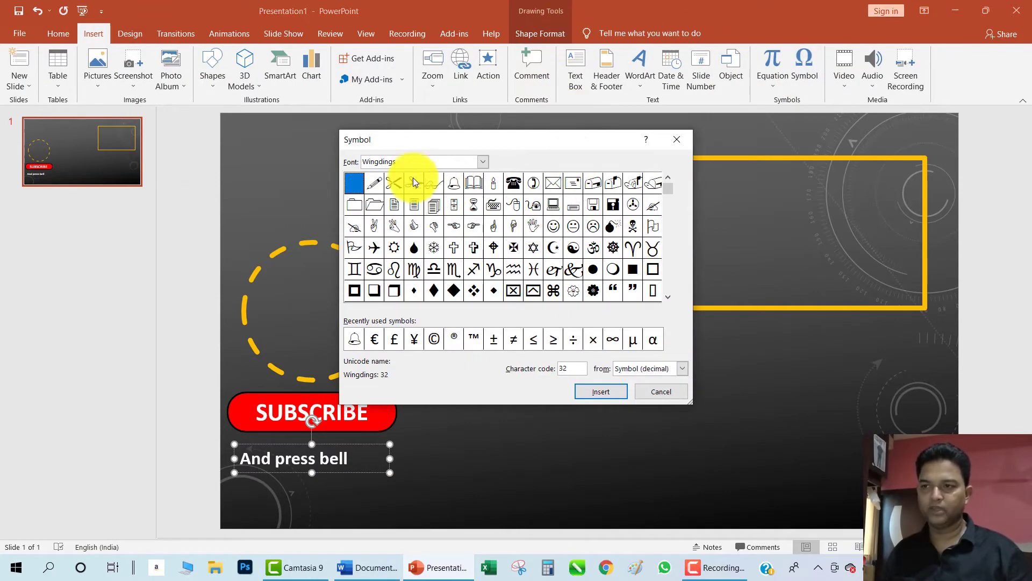
left_click(451, 187)
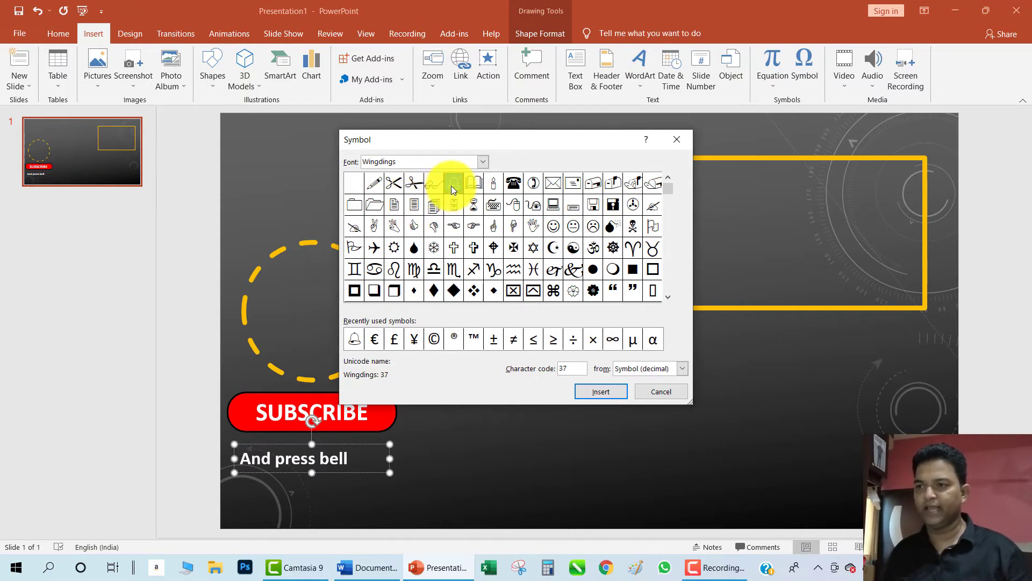
left_click(483, 162)
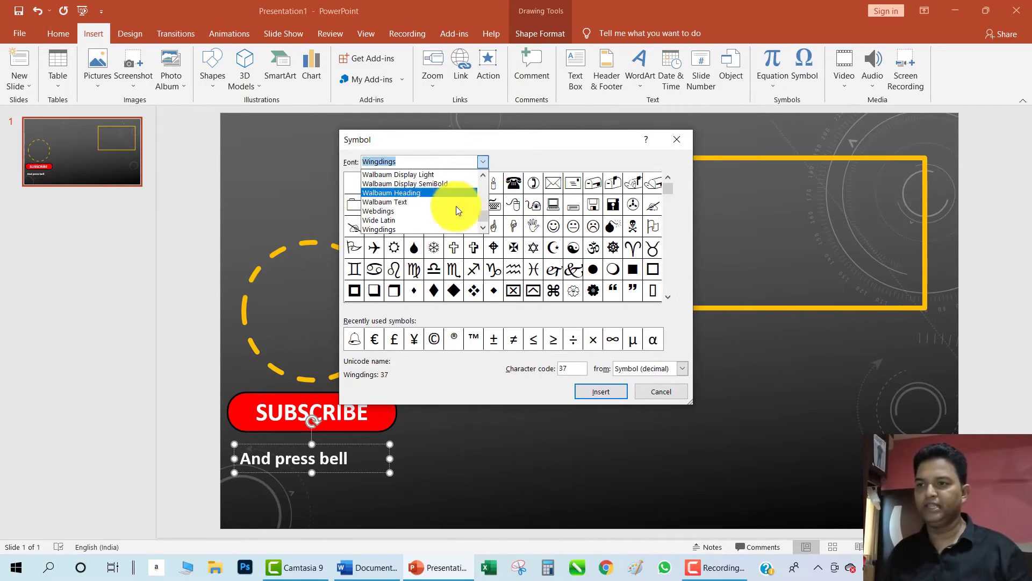
left_click(418, 220)
left_click(484, 161)
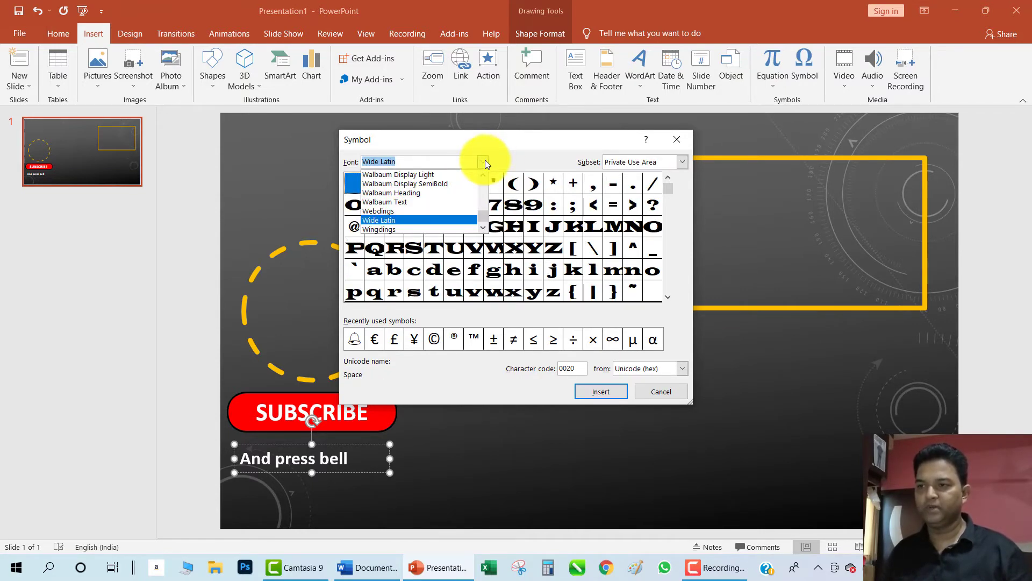
scroll(483, 212, "down", 3)
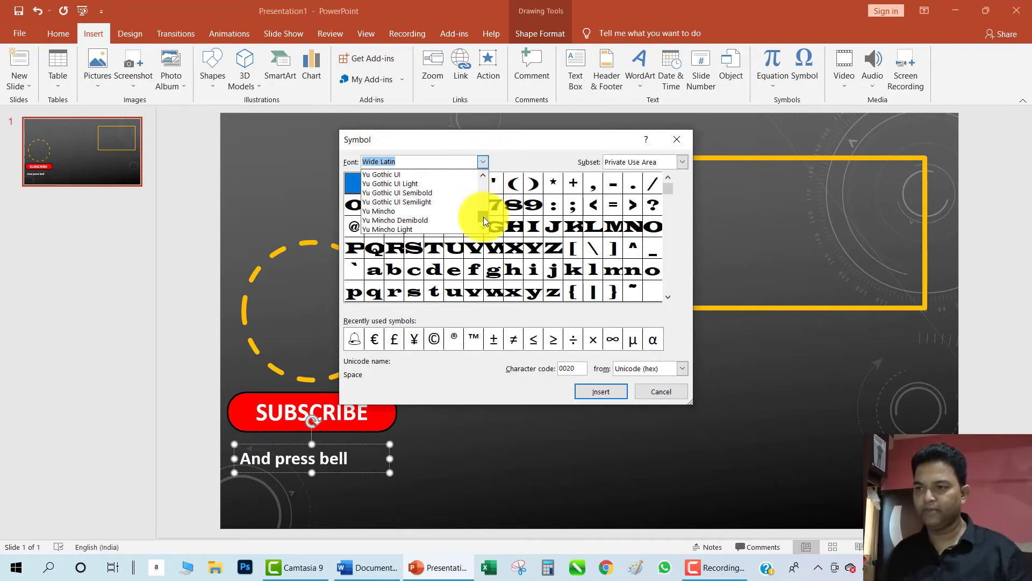
scroll(466, 221, "up", 2)
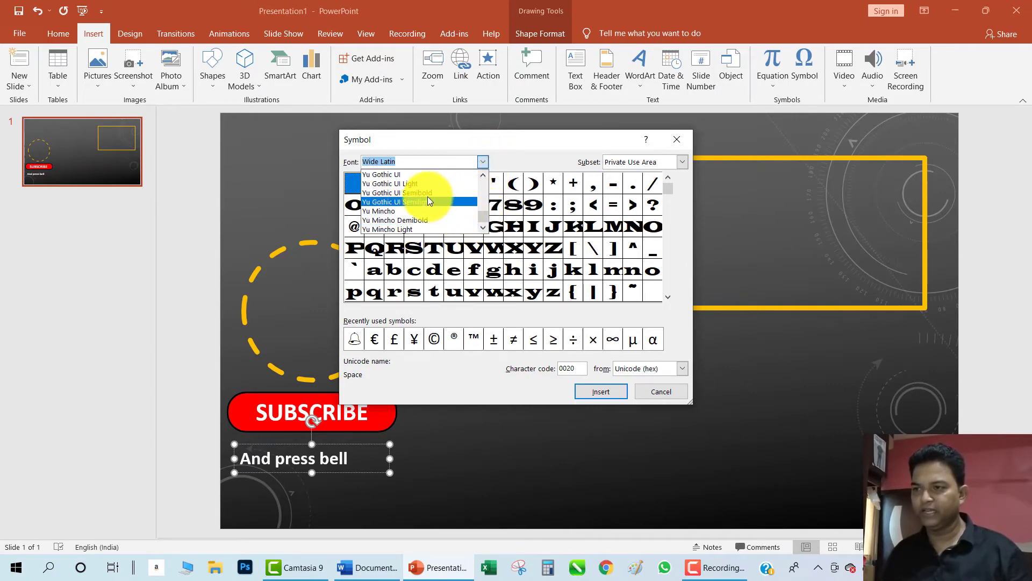
scroll(398, 186, "up", 1)
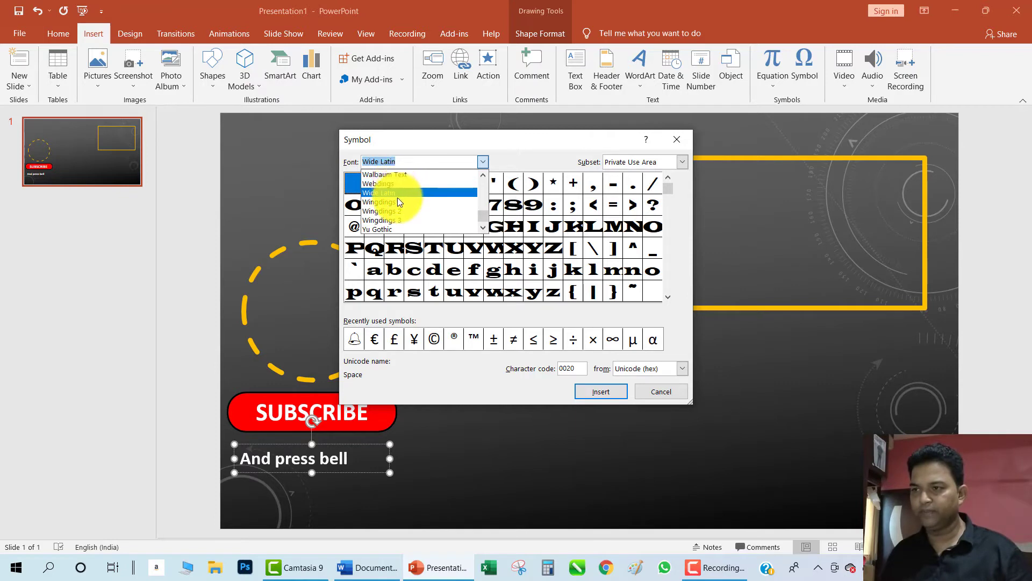
left_click(398, 198)
left_click(452, 188)
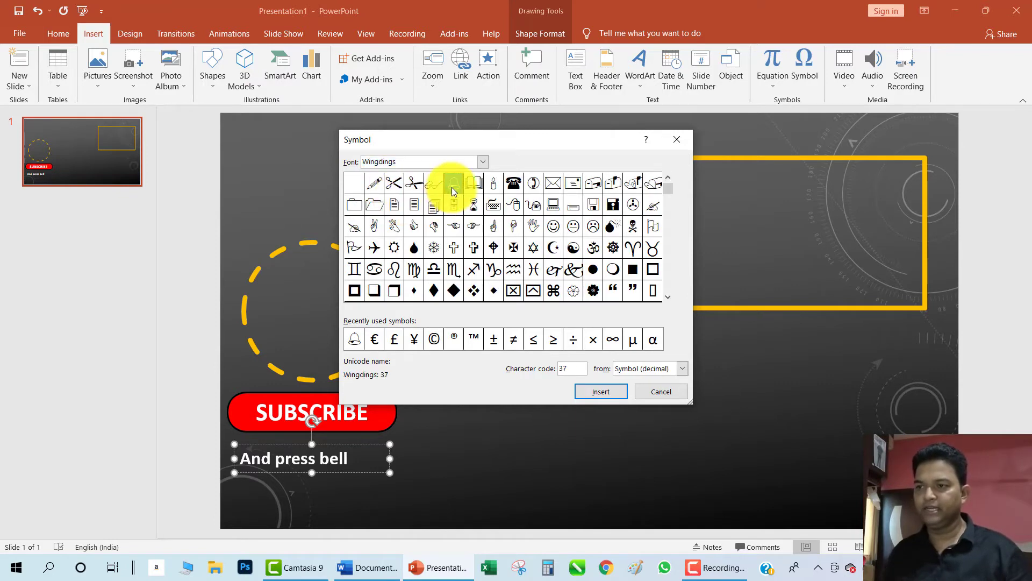
left_click(611, 393)
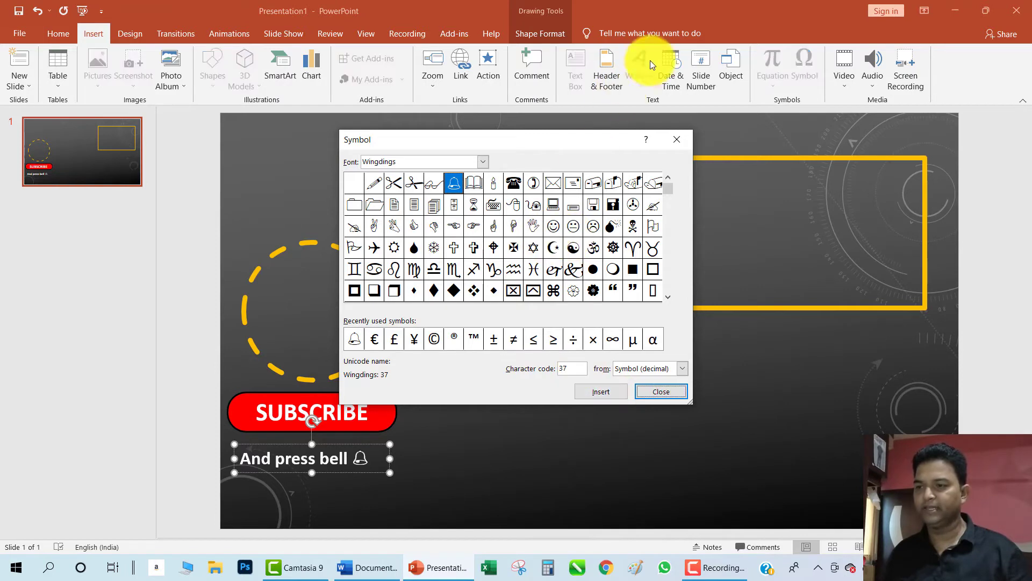
left_click(677, 139)
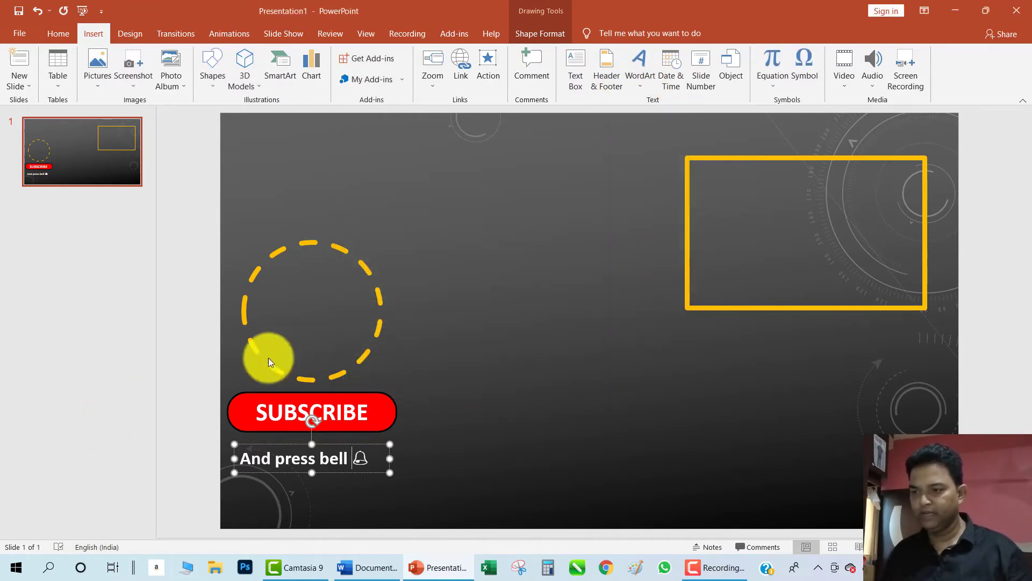
Enlarge the bell symbol to 36 pt
left_click_drag(362, 458, 346, 459)
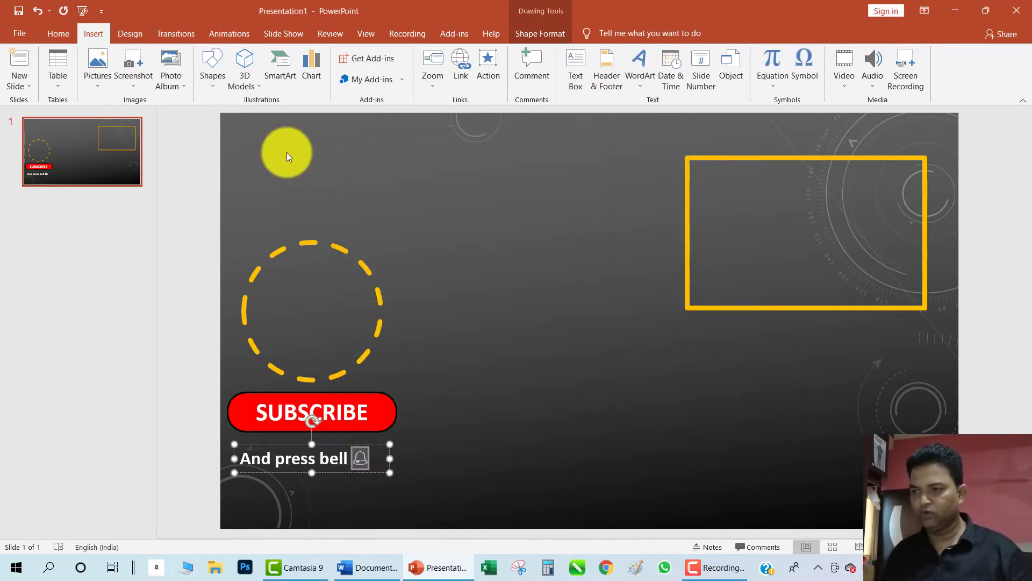
scroll(300, 78, "up", 1)
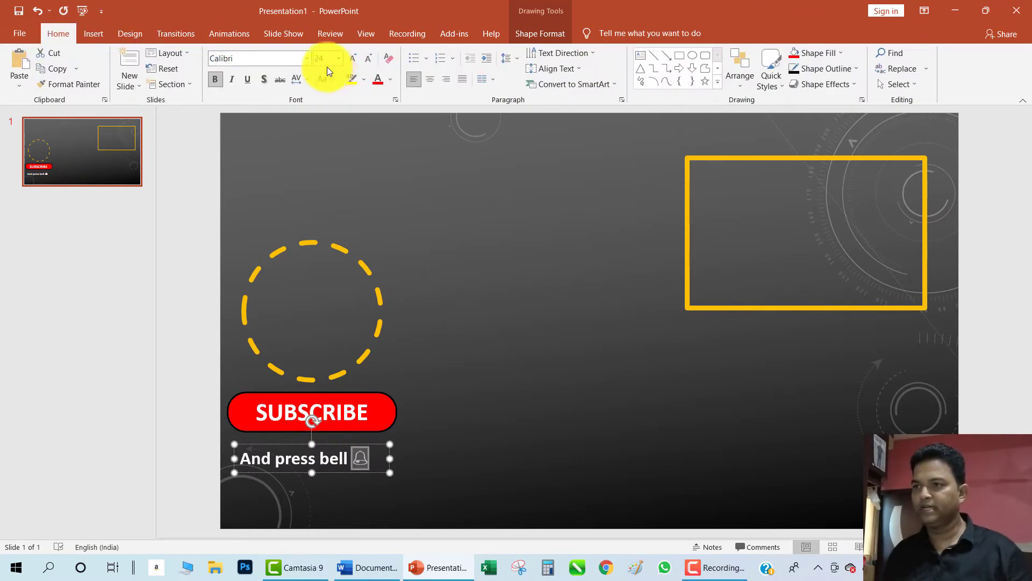
left_click(350, 60)
left_click(350, 60)
left_click(350, 61)
left_click(472, 263)
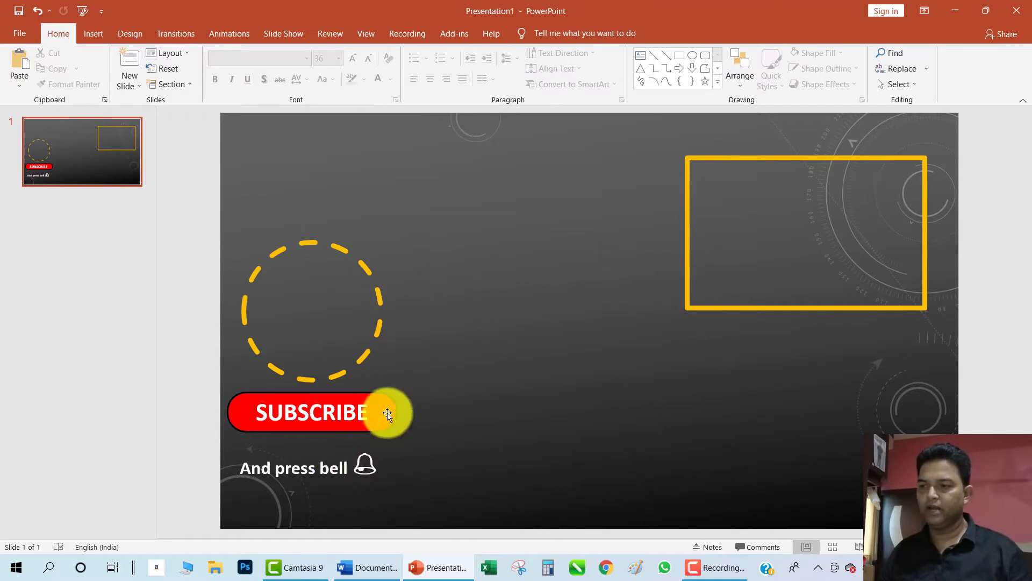
Move the dashed circle, SUBSCRIBE button and bell caption slightly right, then open Animations
left_click_drag(189, 223, 435, 516)
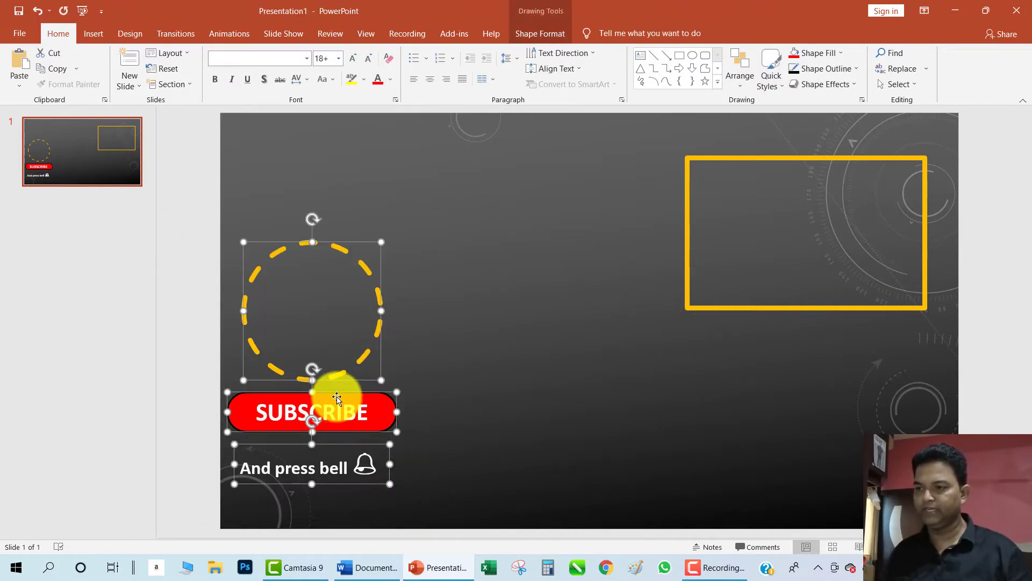
mouse_move(337, 397)
left_mouse_down()
mouse_move(353, 396)
mouse_move(347, 388)
left_mouse_up()
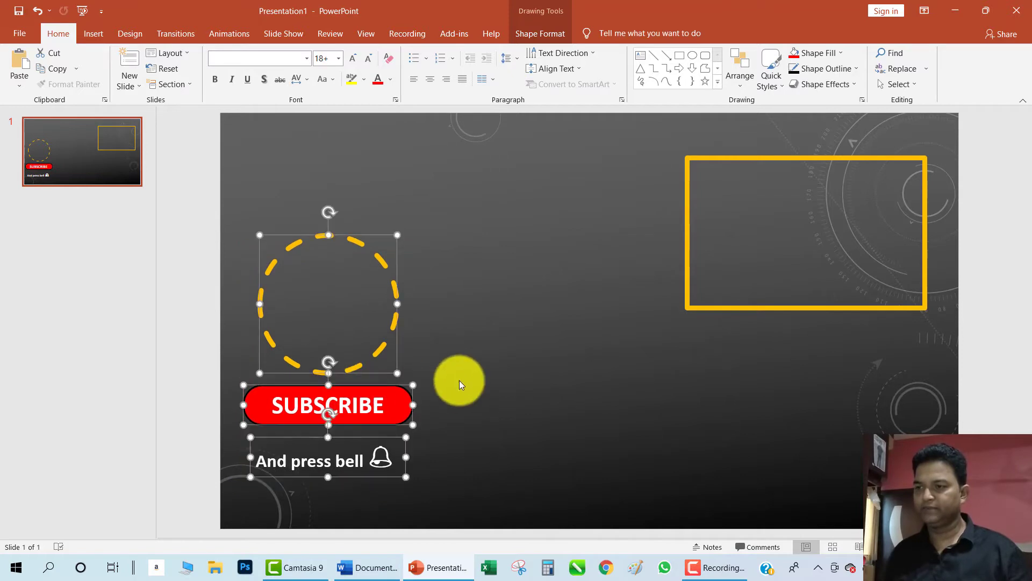
left_click(498, 308)
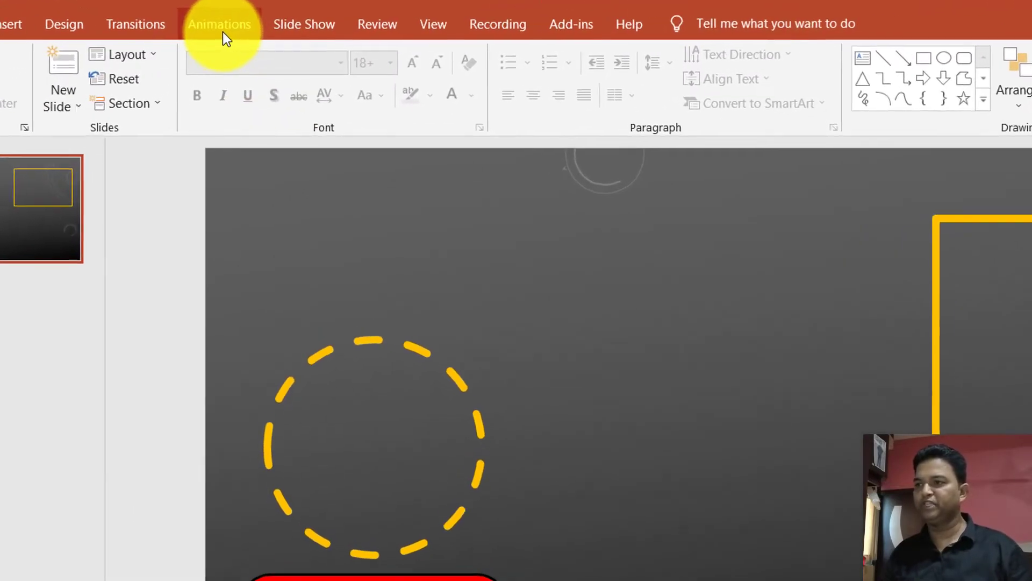
left_click(223, 31)
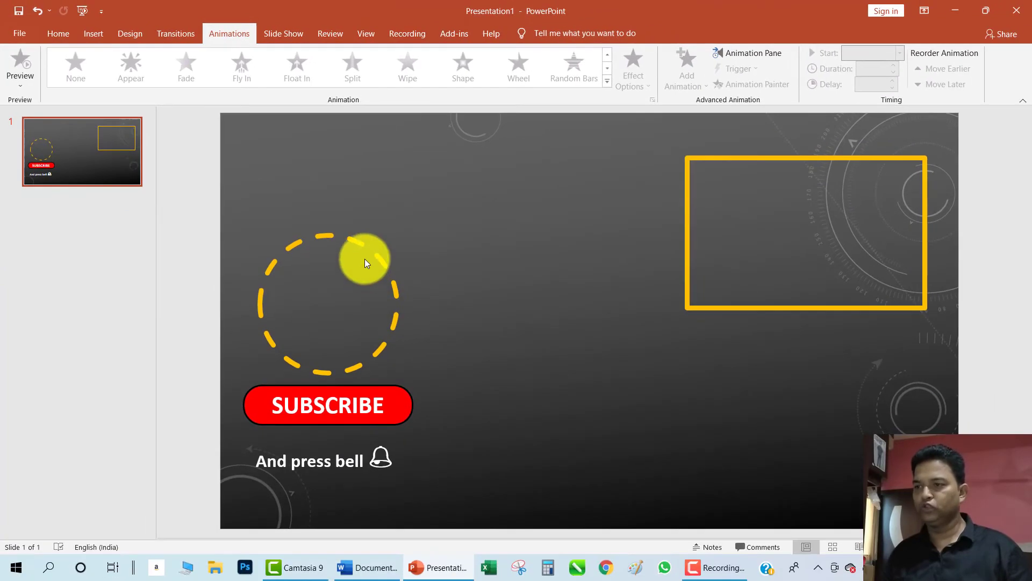
Apply the Spin emphasis animation to the dashed circle
left_click(359, 248)
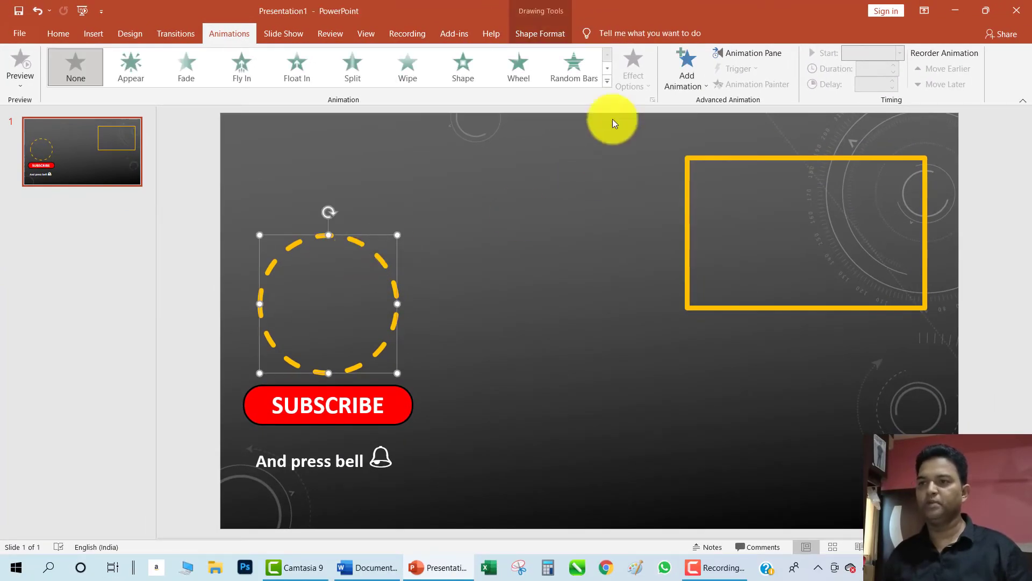
left_click(605, 82)
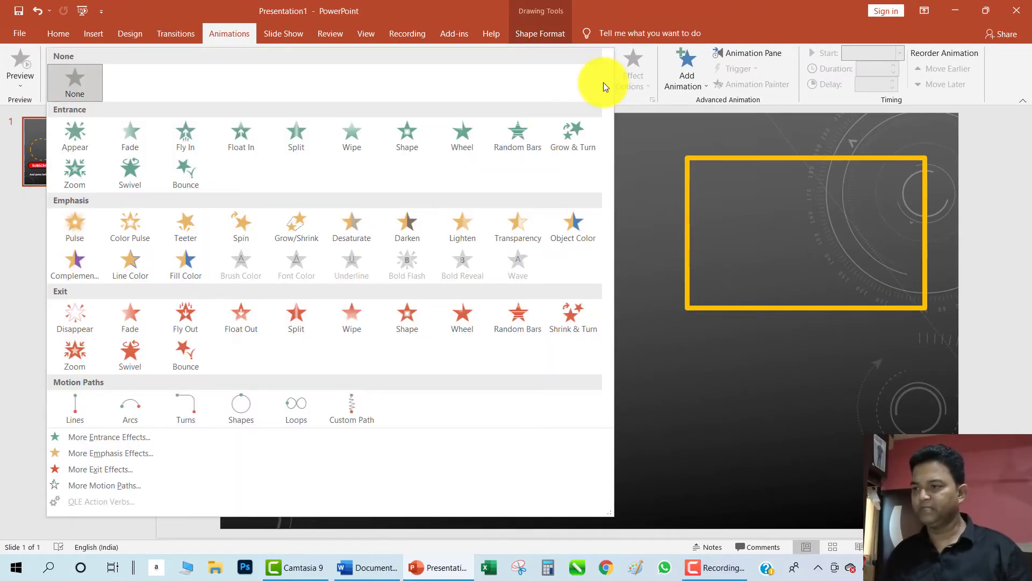
left_click(252, 226)
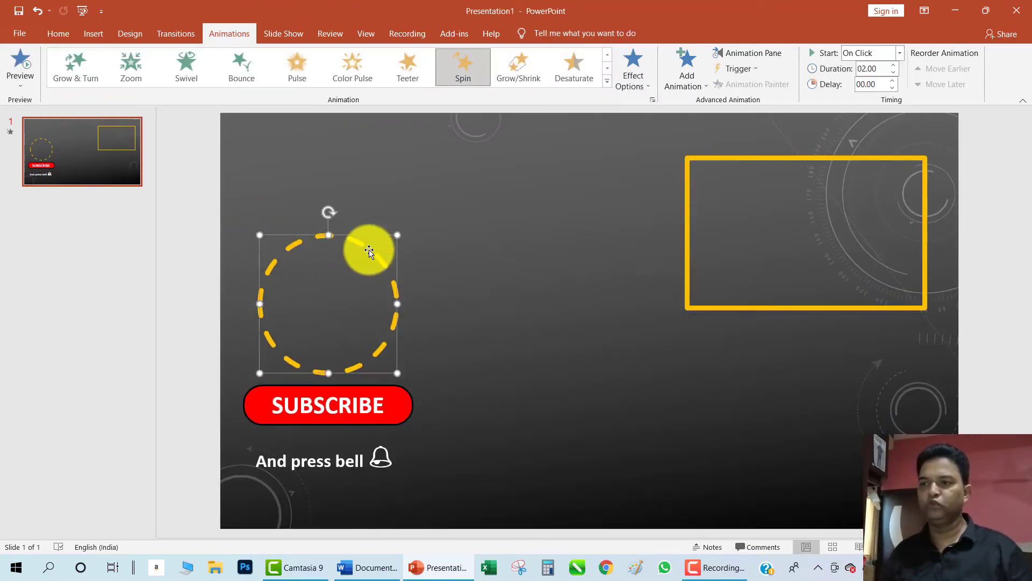
left_click(625, 194)
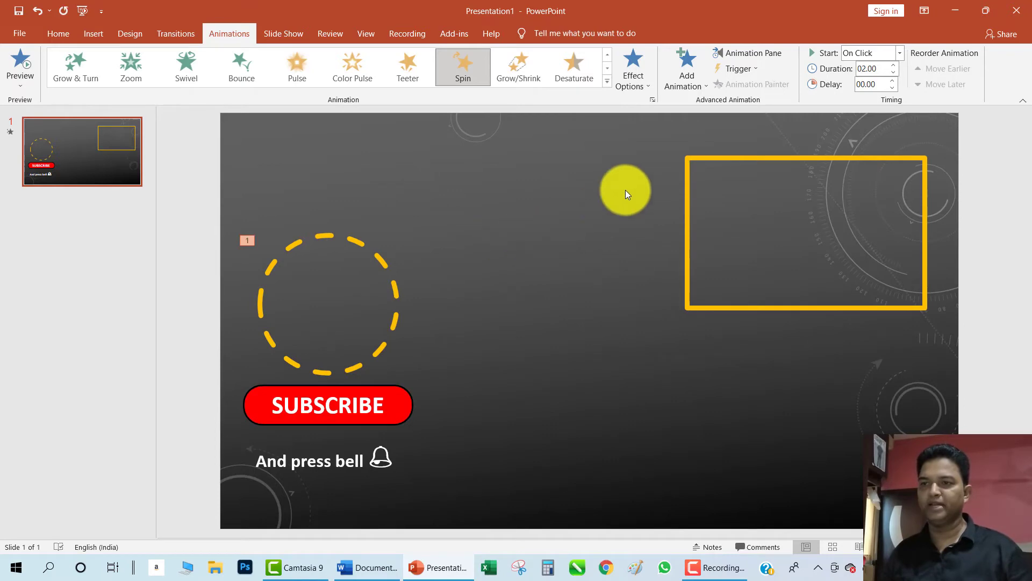
Open the Timing settings for the Oval 3 animation in the Animation Pane
left_click(756, 53)
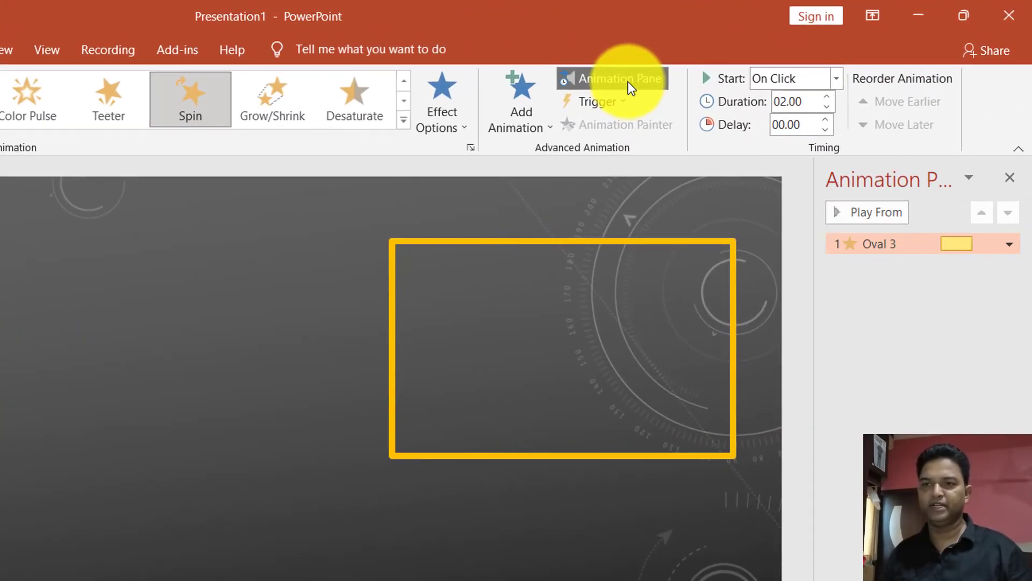
left_click(1009, 244)
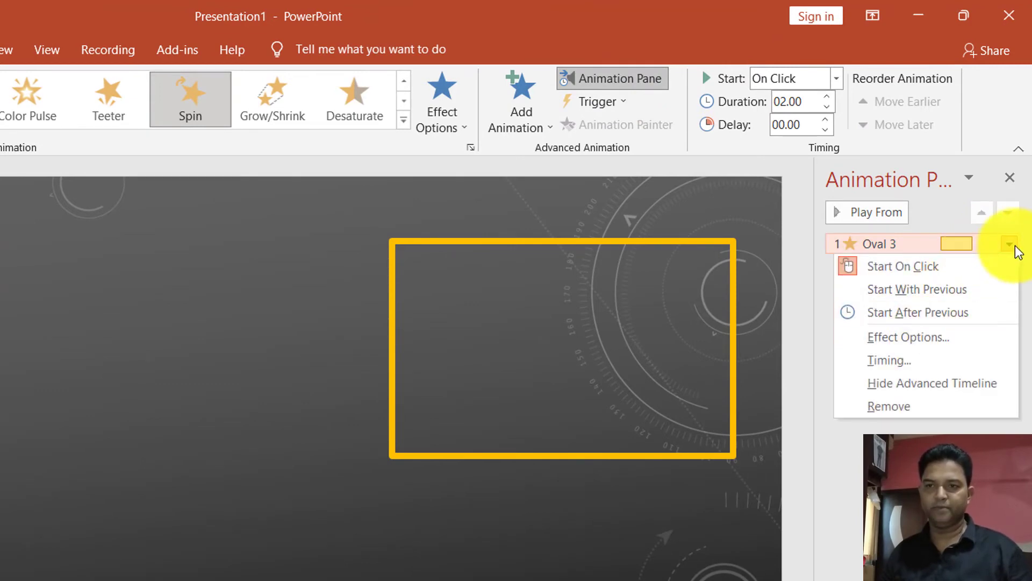
left_click(931, 361)
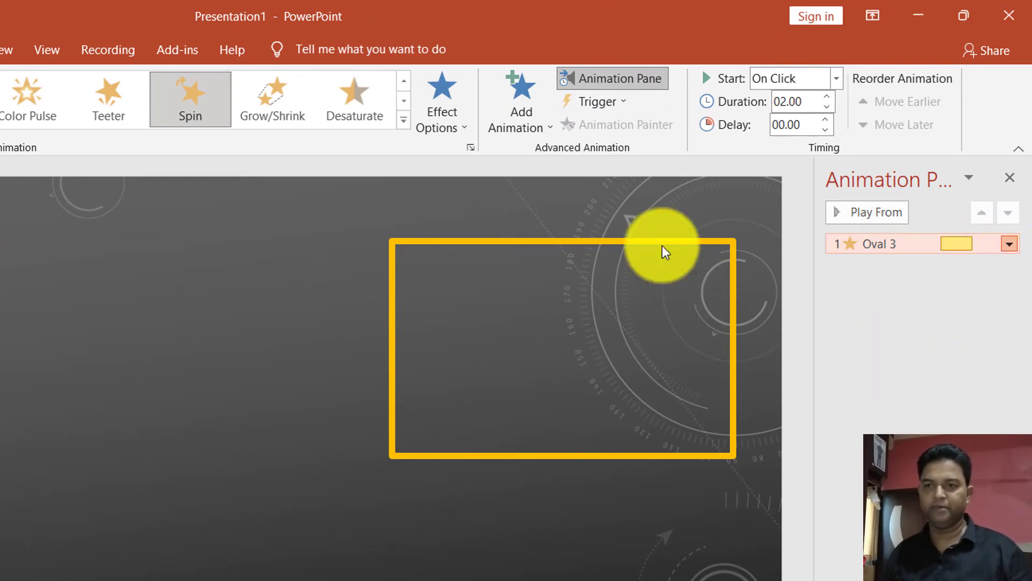
Set the circle's Spin to start With Previous and run 3 seconds (Slow)
left_click_drag(318, 224, 475, 188)
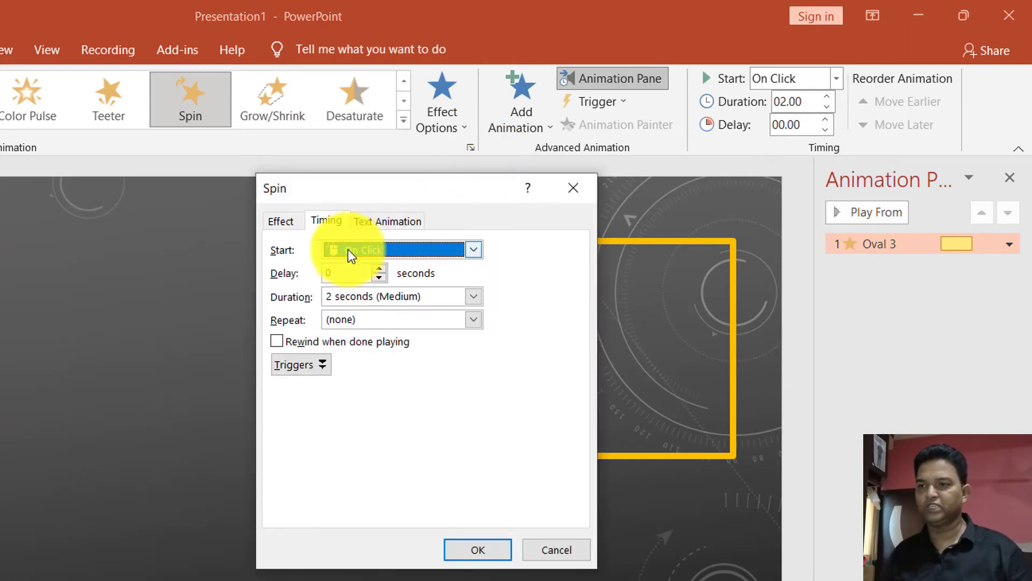
left_click(473, 249)
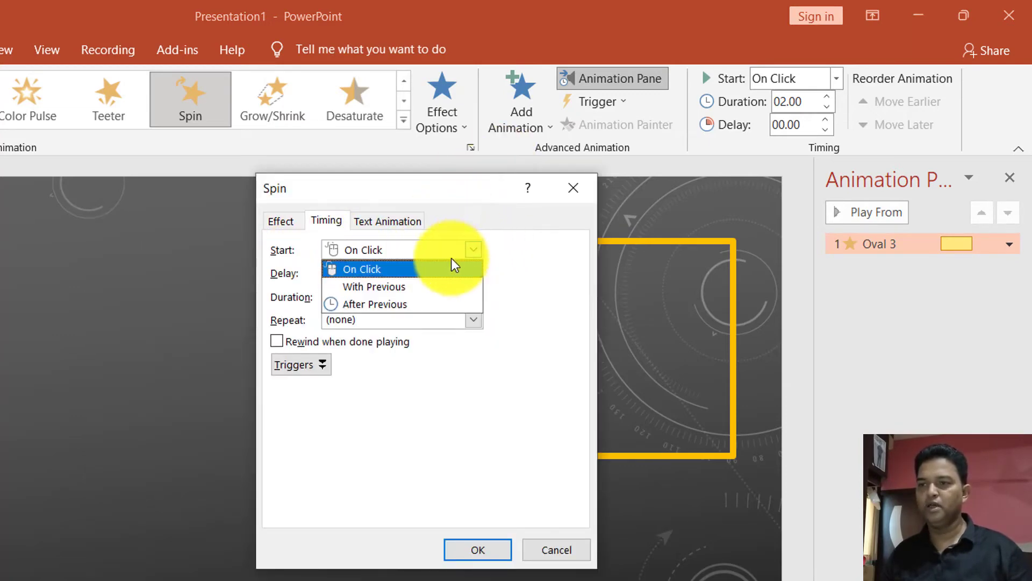
left_click(435, 287)
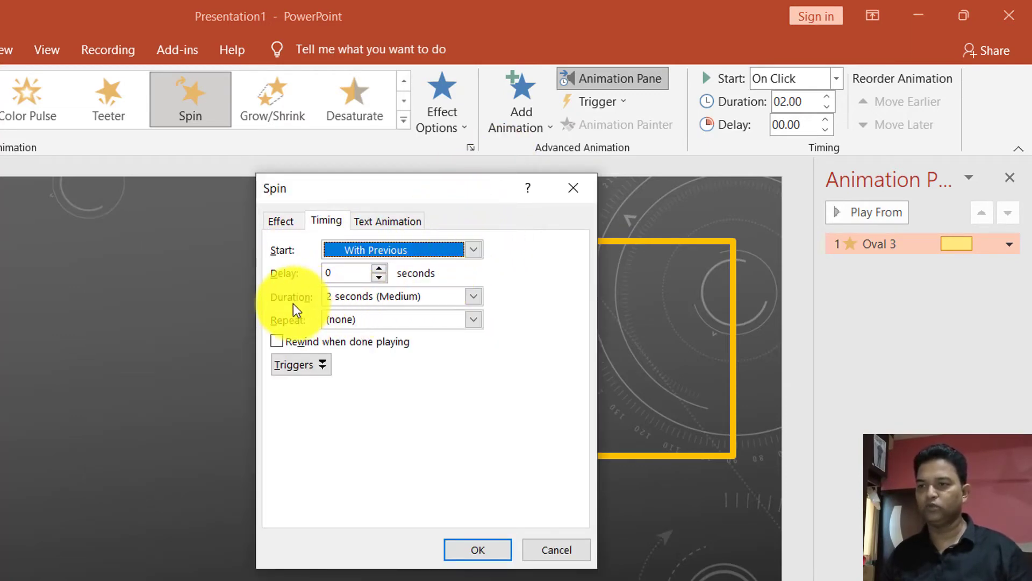
left_click(472, 296)
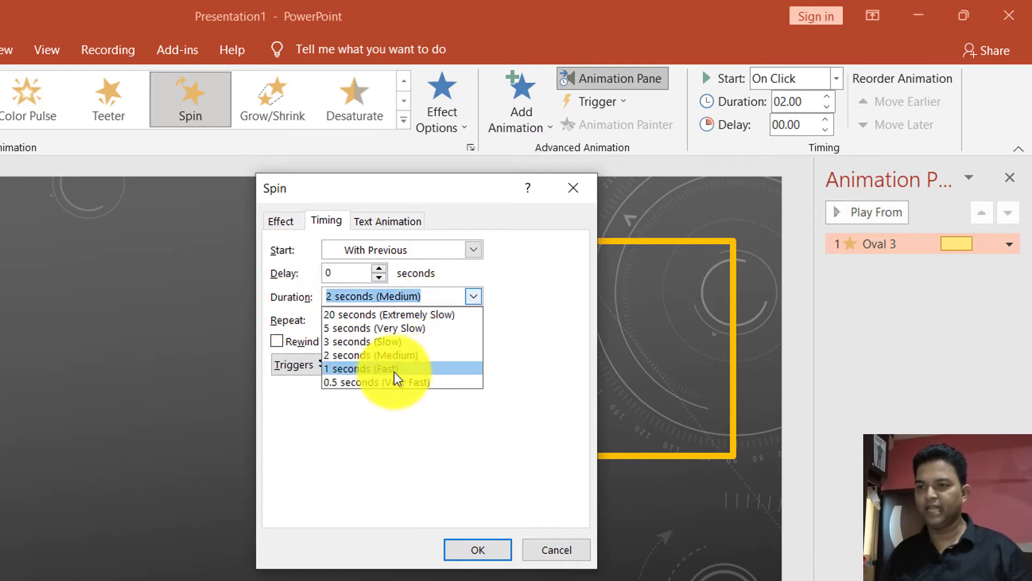
left_click(372, 341)
left_click(482, 549)
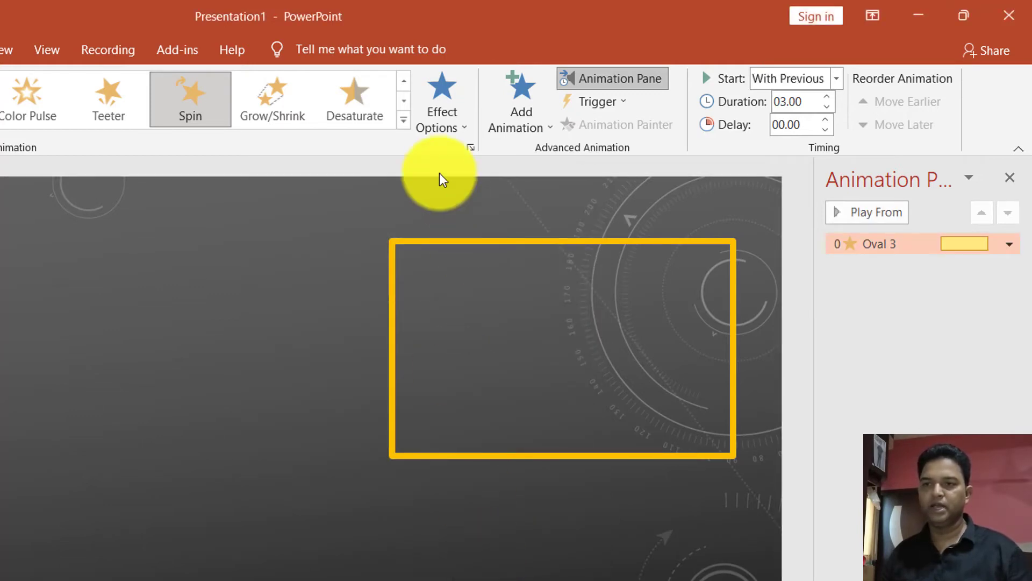
left_click(450, 246)
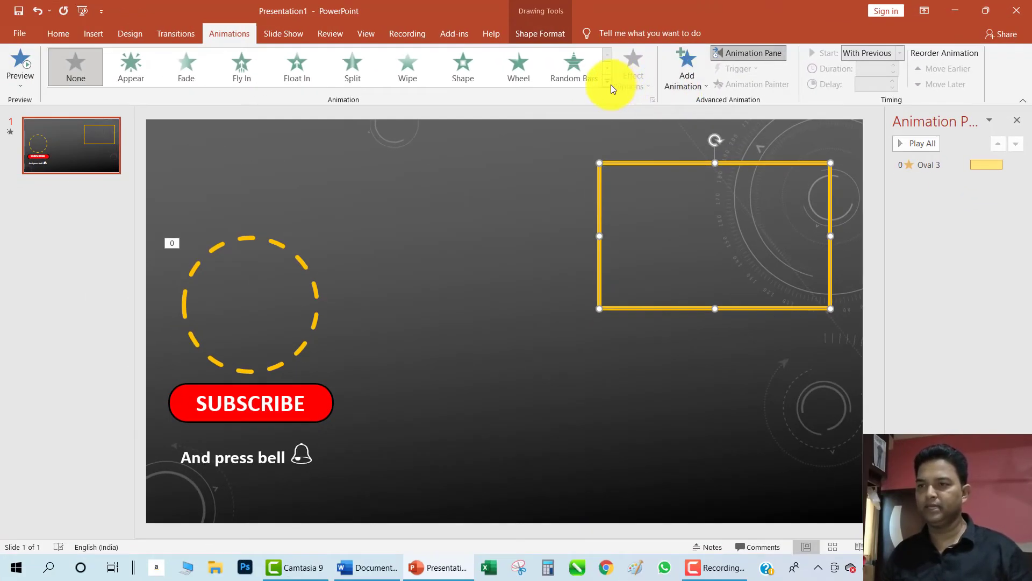
Give the yellow rectangle frame a Blink emphasis animation
left_click(607, 80)
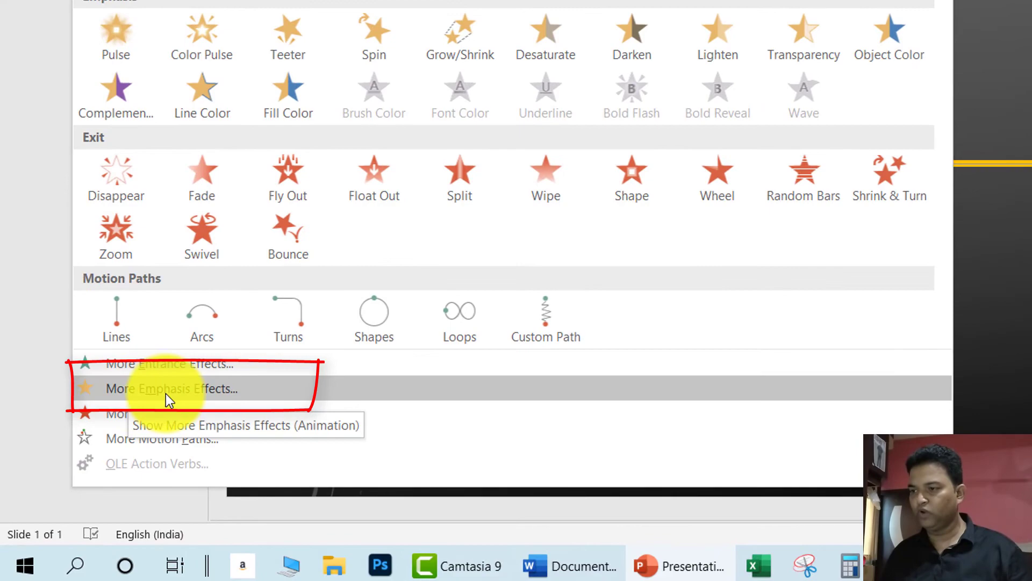
left_click(165, 393)
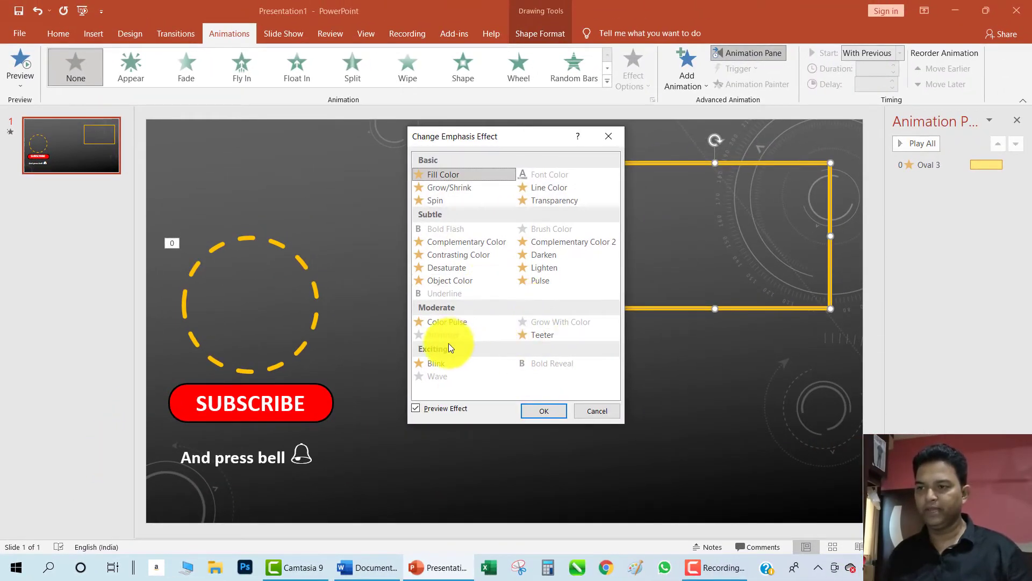
left_click(439, 362)
left_click(531, 410)
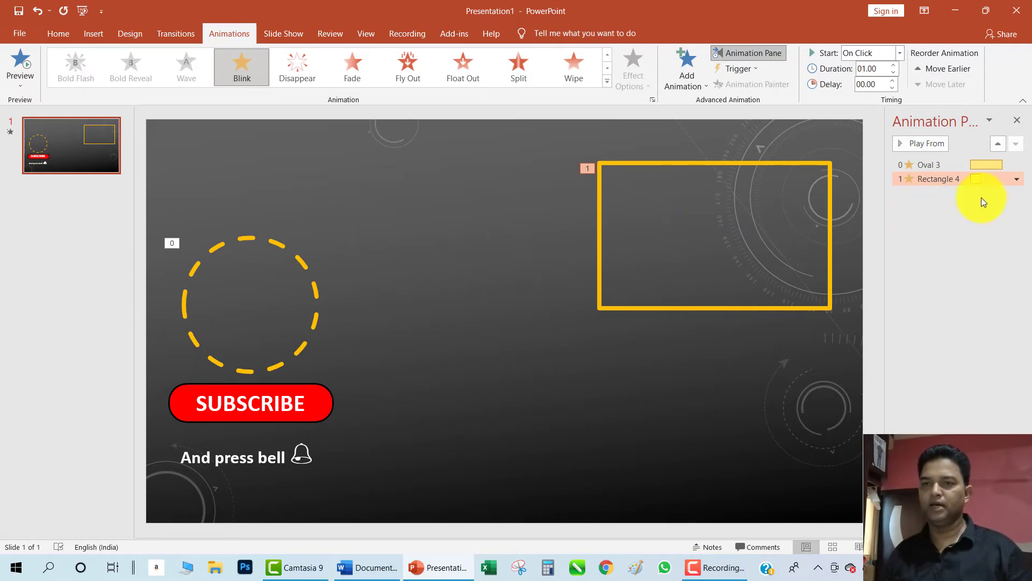
Set the rectangle's Blink timing to start With Previous with a 1-second duration
left_click(1017, 178)
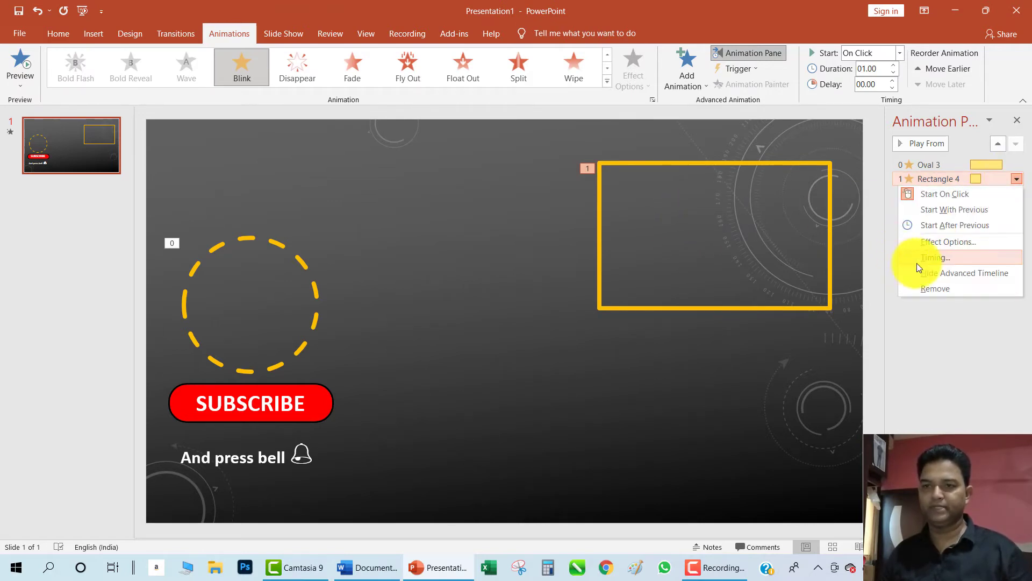
left_click(787, 226)
left_click(589, 196)
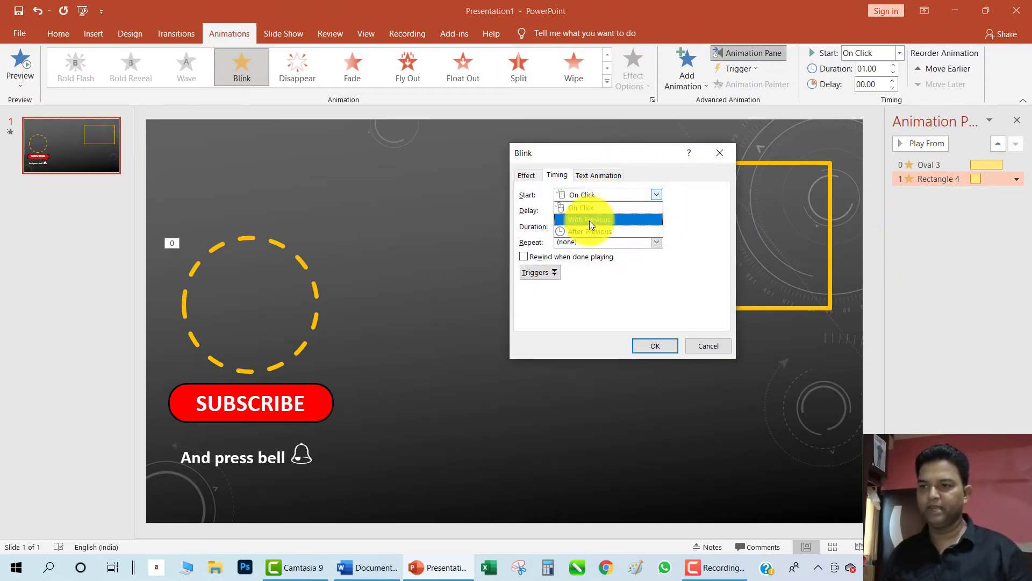
left_click(589, 218)
left_click(657, 226)
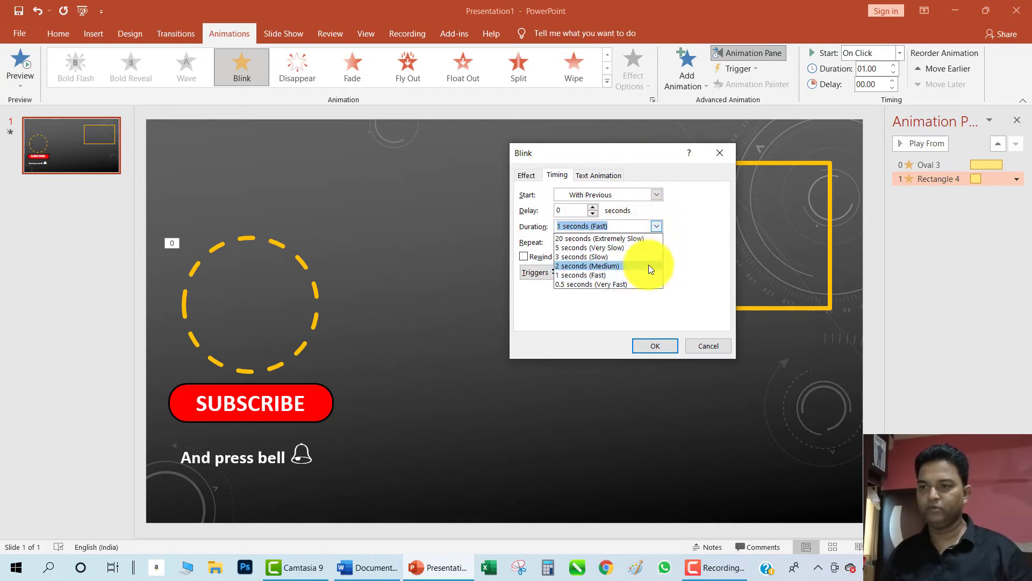
left_click(610, 274)
left_click(663, 345)
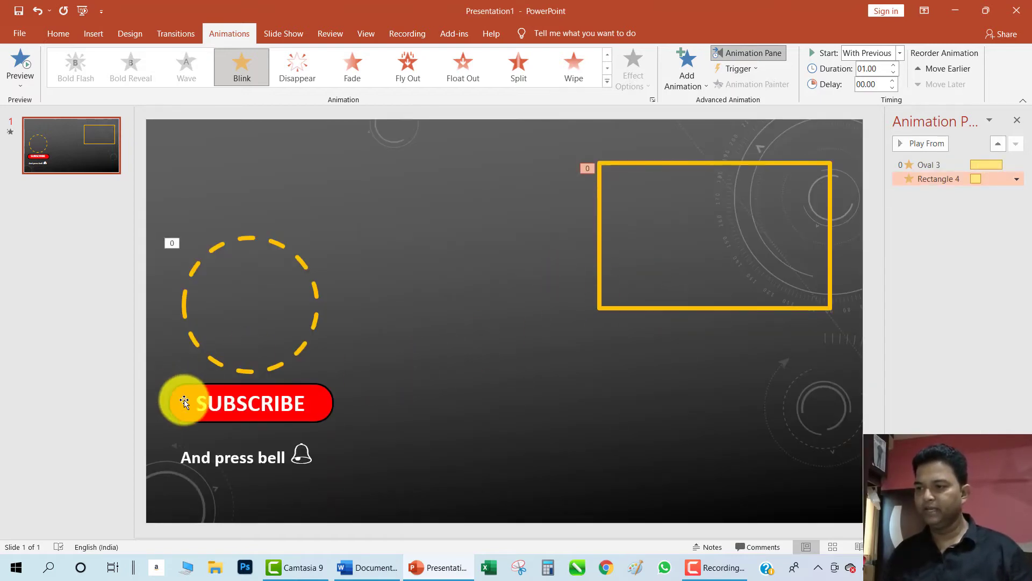
Apply the Wave emphasis effect to the SUBSCRIBE button
left_click(200, 404)
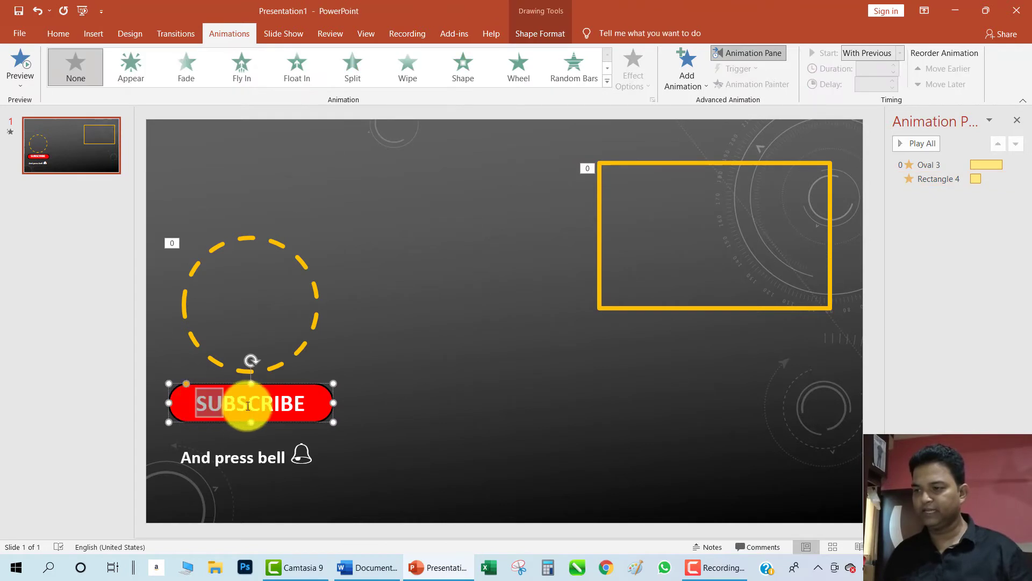
left_click_drag(199, 403, 300, 406)
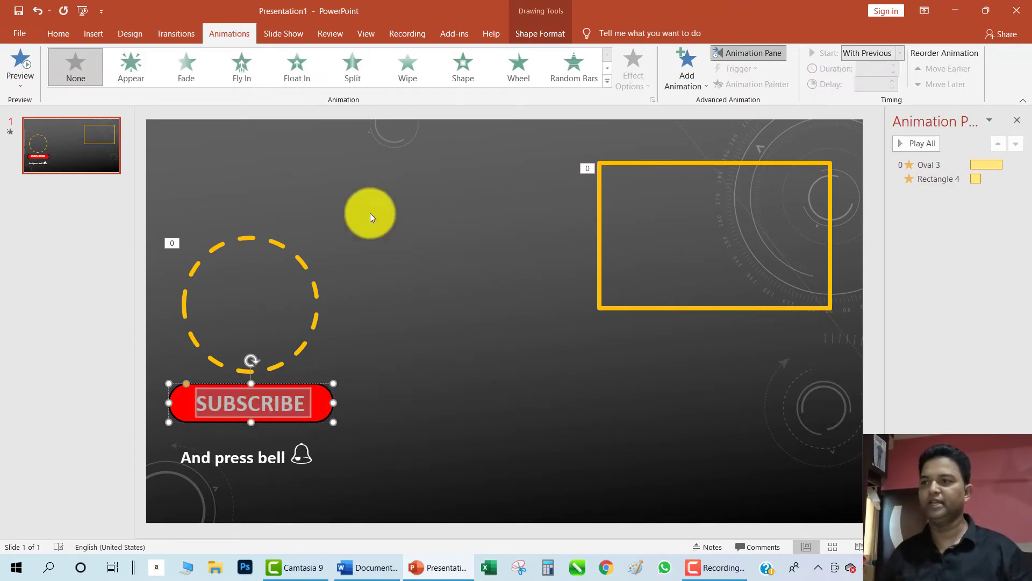
left_click(606, 79)
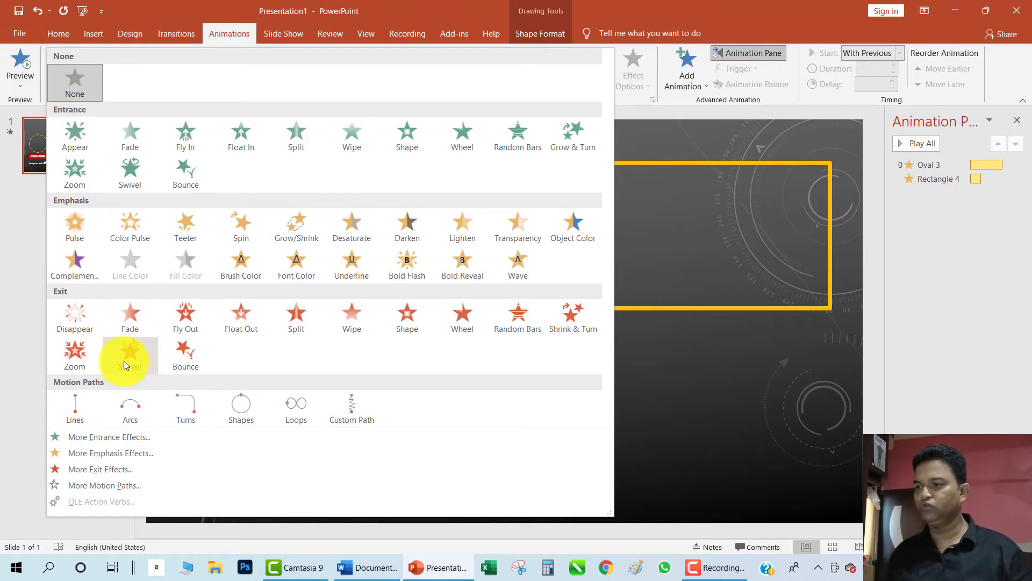
left_click(104, 448)
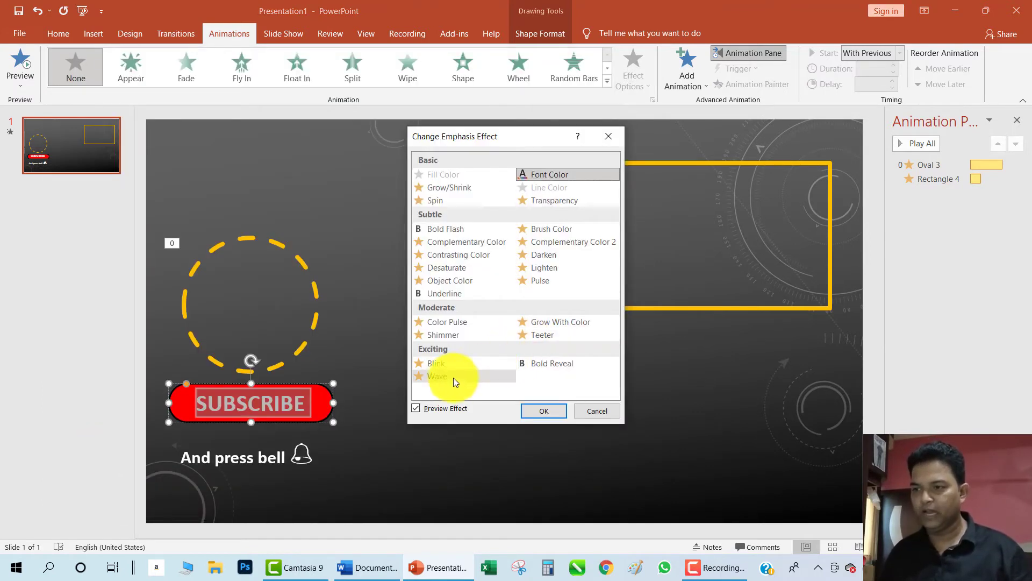
left_click(443, 379)
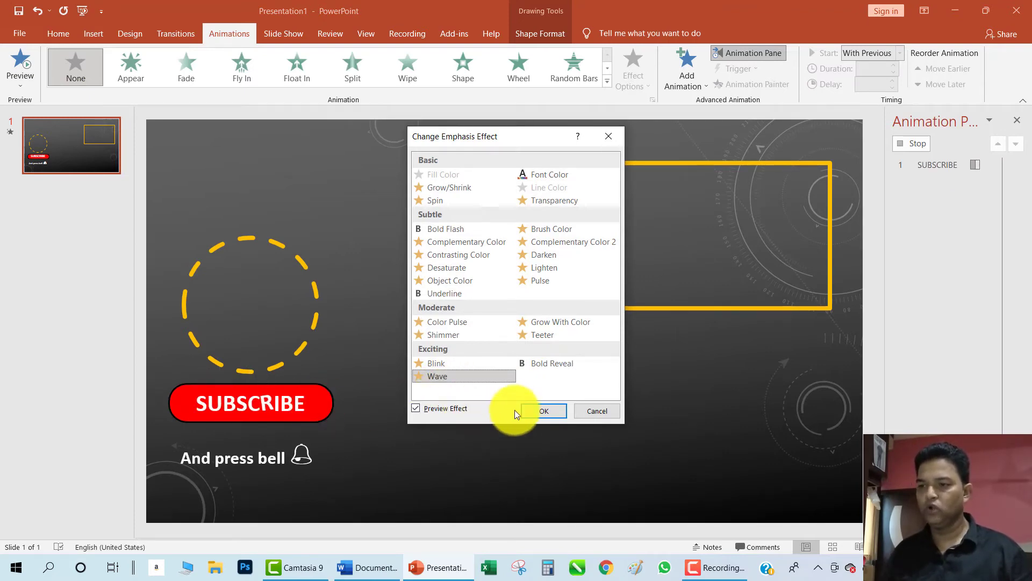
left_click(542, 411)
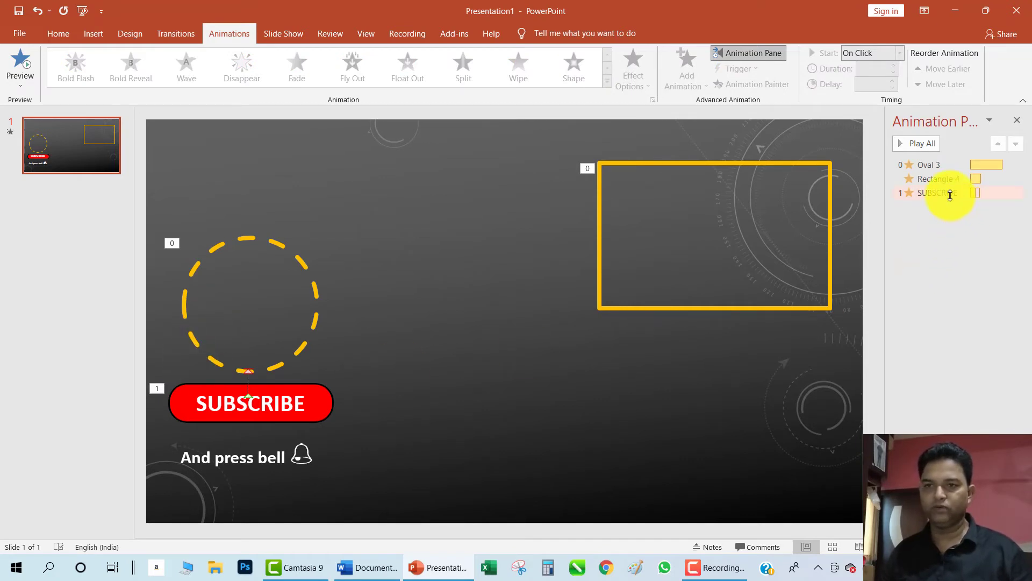
Set the SUBSCRIBE Wave to start With Previous and last 2 seconds (Medium)
left_click(950, 194)
left_click(1016, 192)
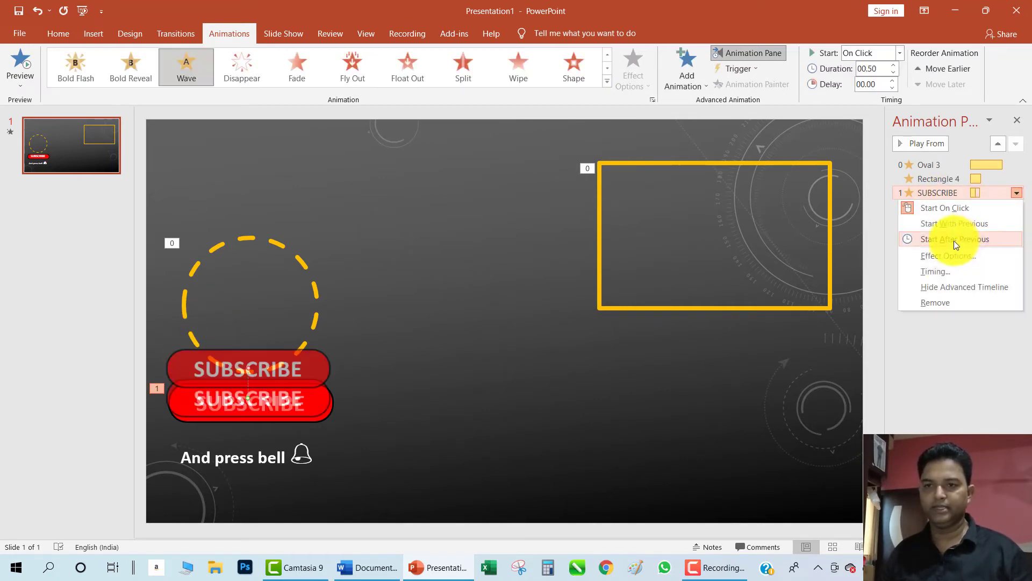
left_click(945, 272)
left_click(605, 194)
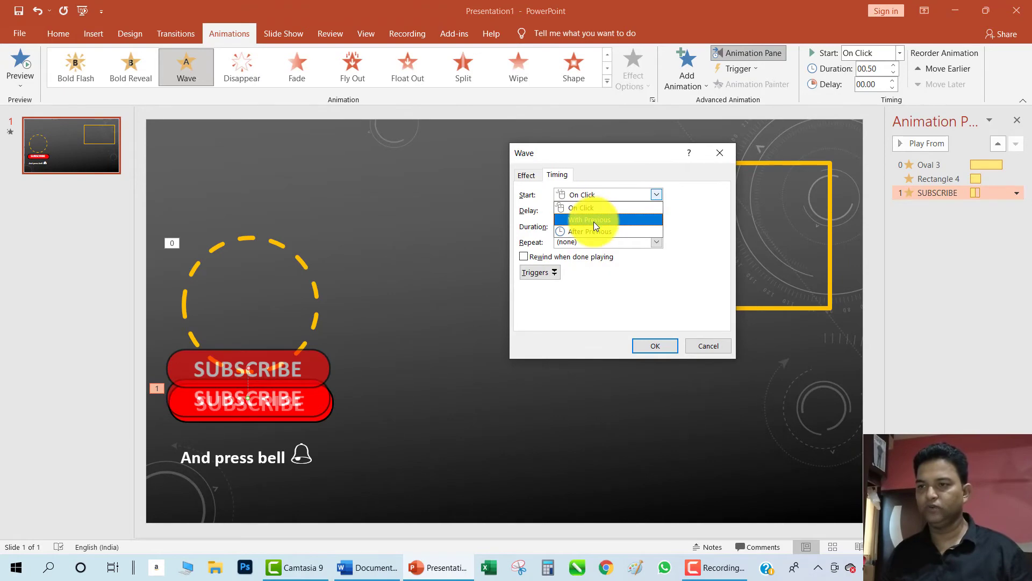
left_click(595, 220)
left_click(657, 226)
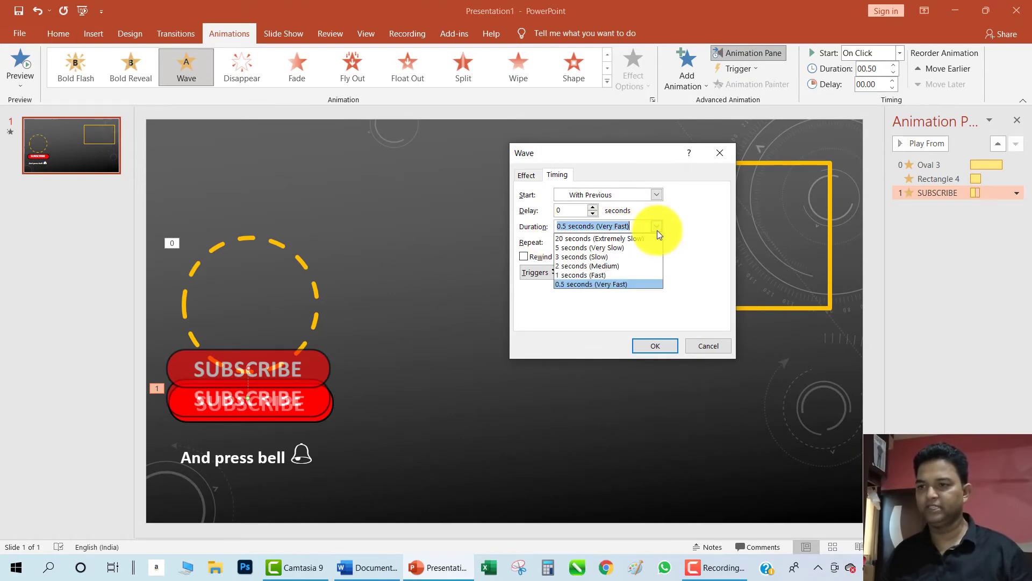
left_click(627, 266)
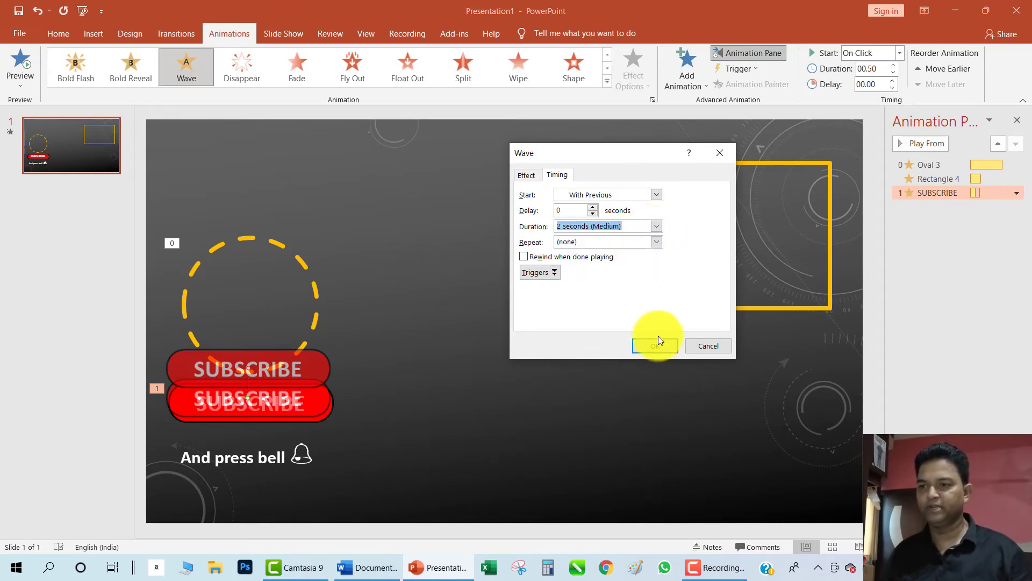
left_click(657, 344)
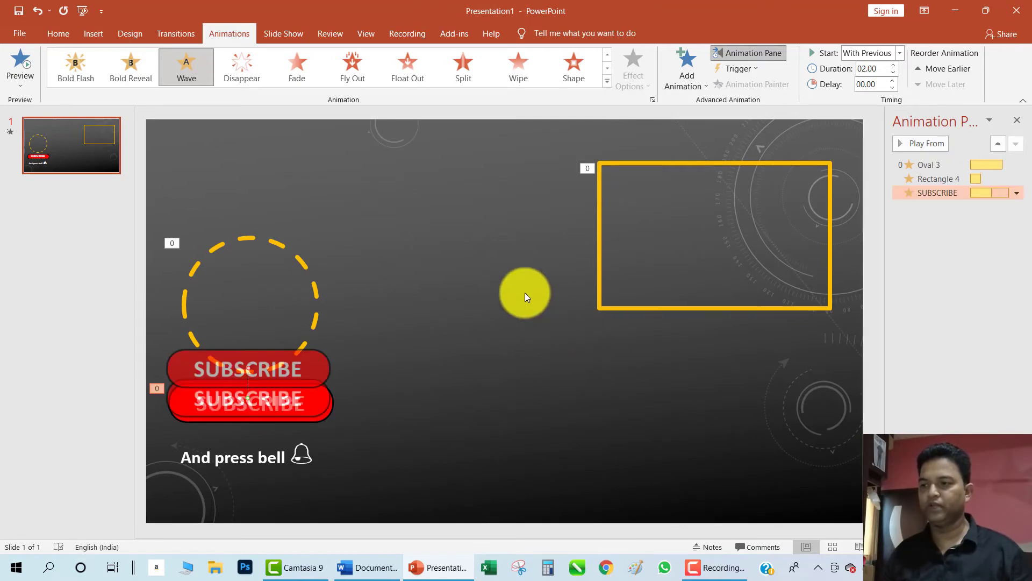
left_click(721, 253)
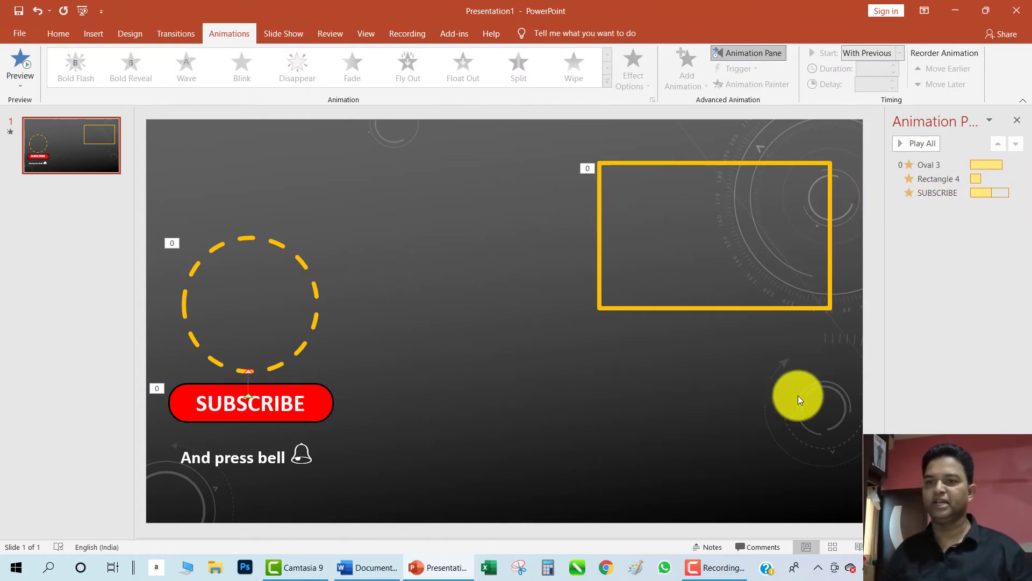
left_click(904, 145)
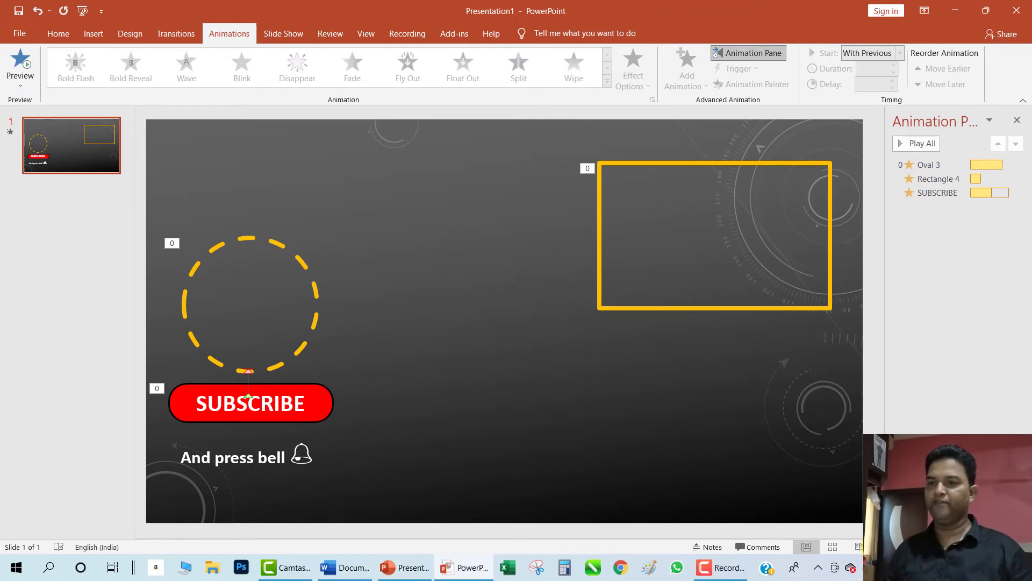
left_click(858, 547)
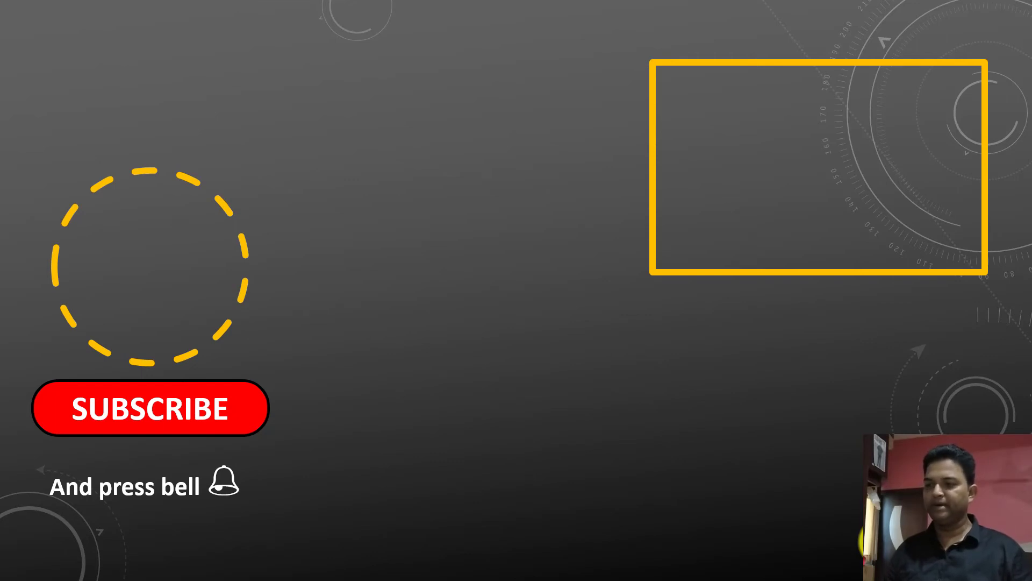
key("Escape")
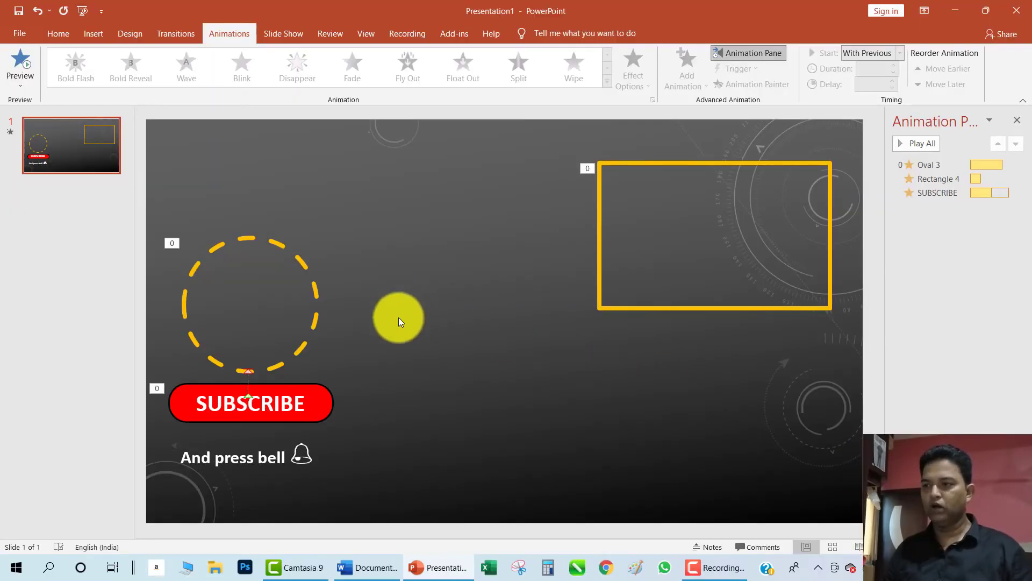
left_click(933, 165)
left_click(938, 193, "shift")
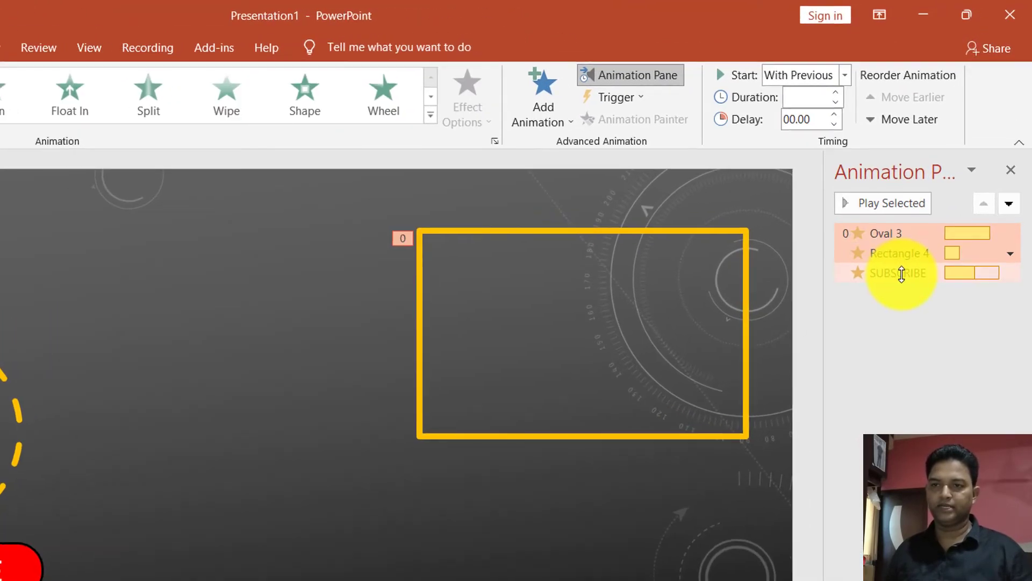
left_click_drag(901, 274, 990, 282)
Set all three animations to repeat Until End of Slide, then preview the slide show
left_click(1013, 277)
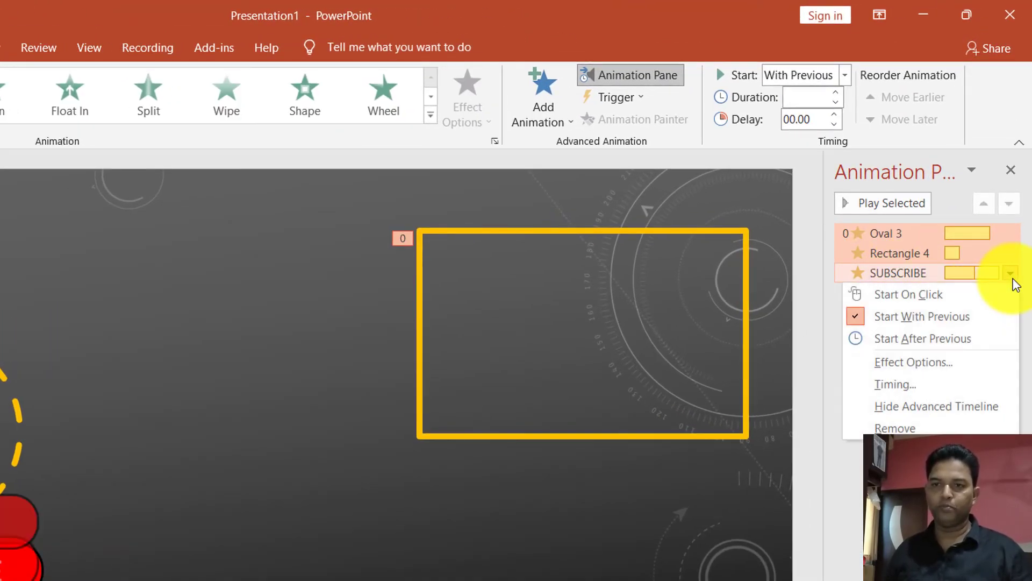
left_click(924, 392)
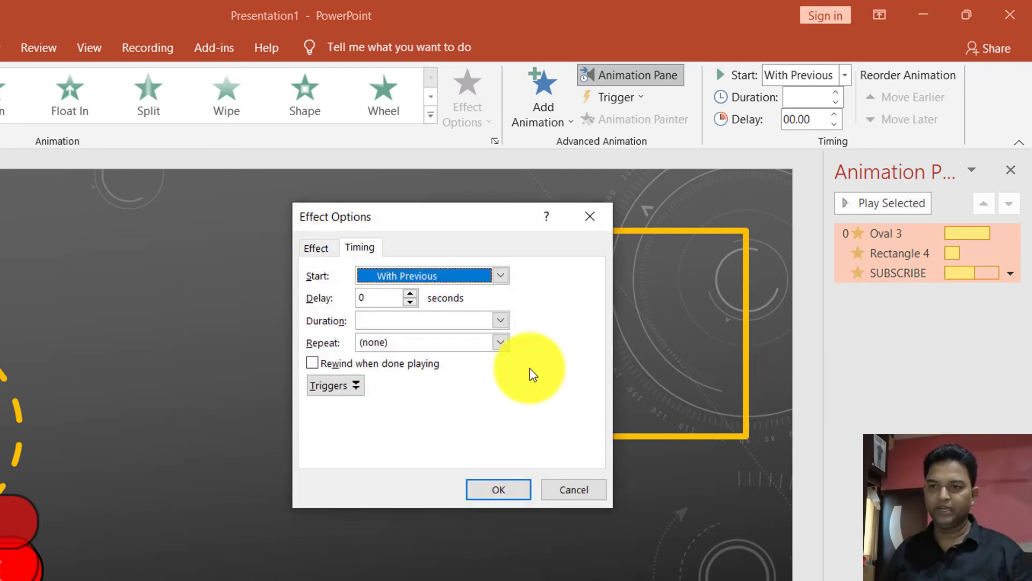
left_click(501, 343)
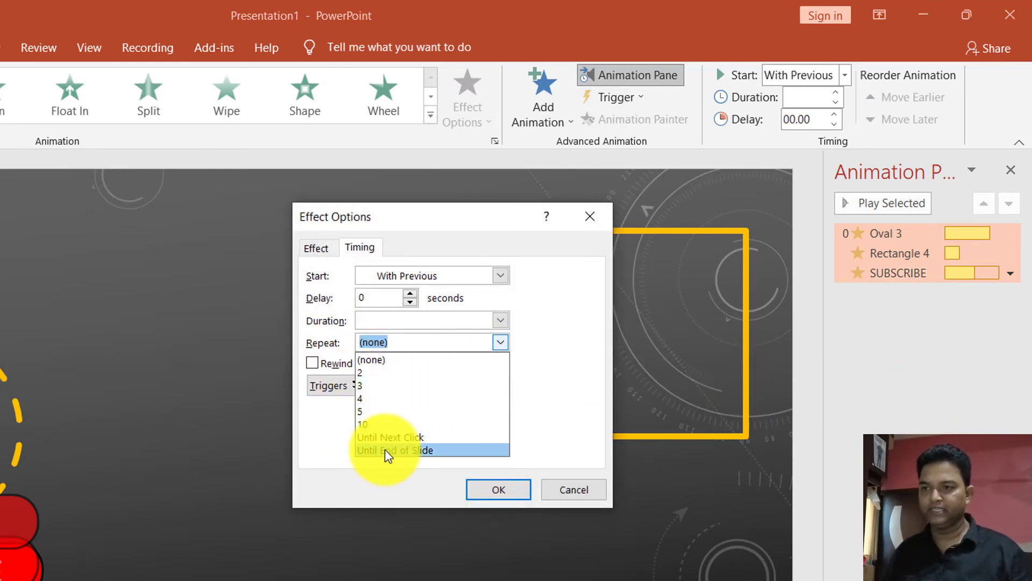
left_click(387, 451)
left_click(498, 489)
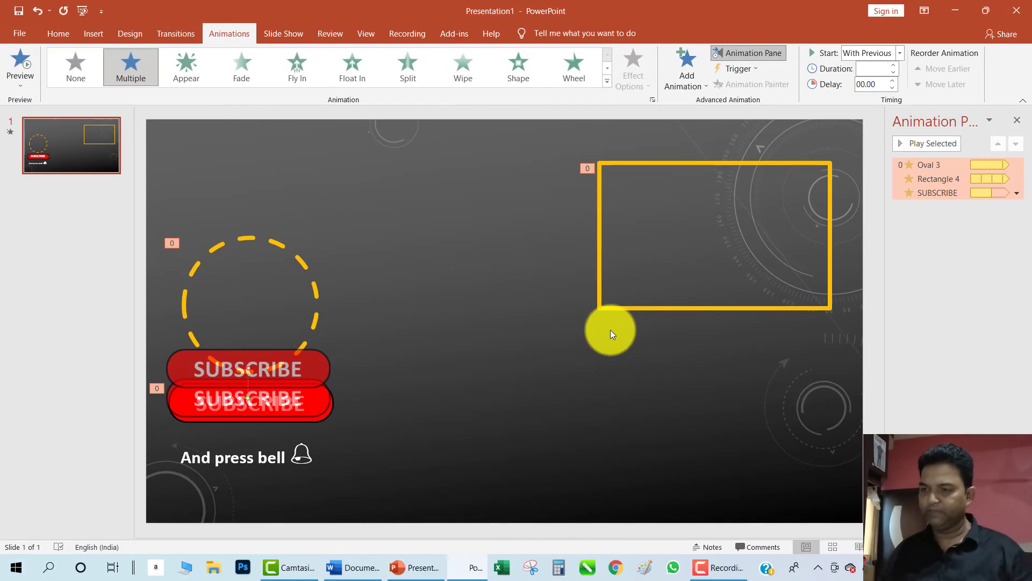
key("F5")
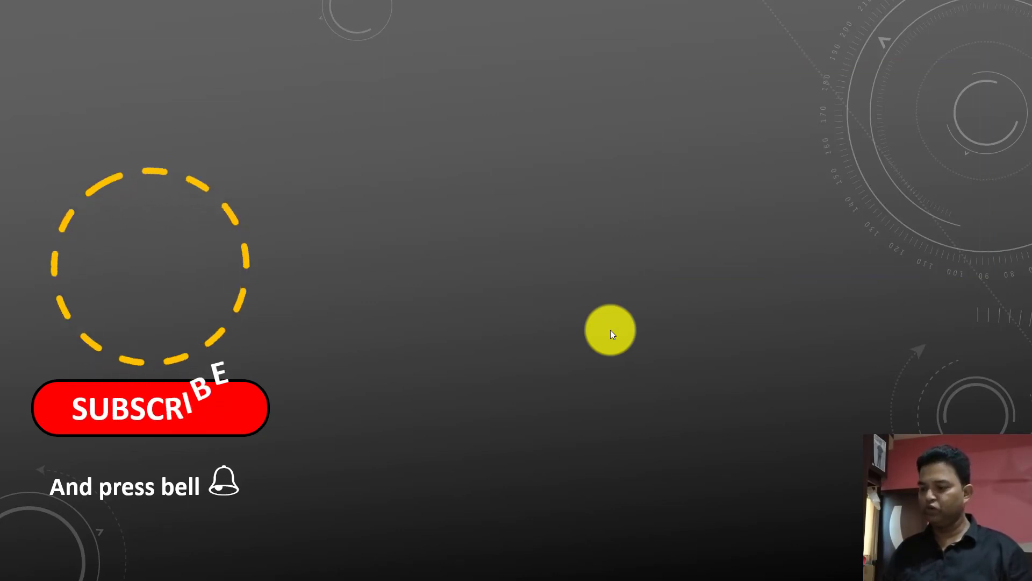
key("Escape")
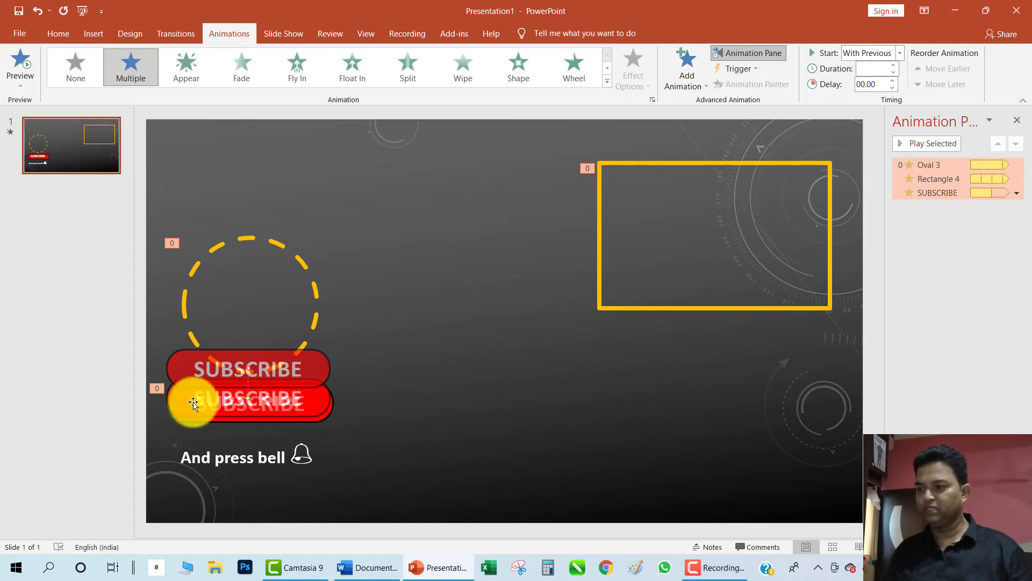
Change the Repeat option in the SUBSCRIBE Wave animation's timing settings and apply it
left_click(157, 387)
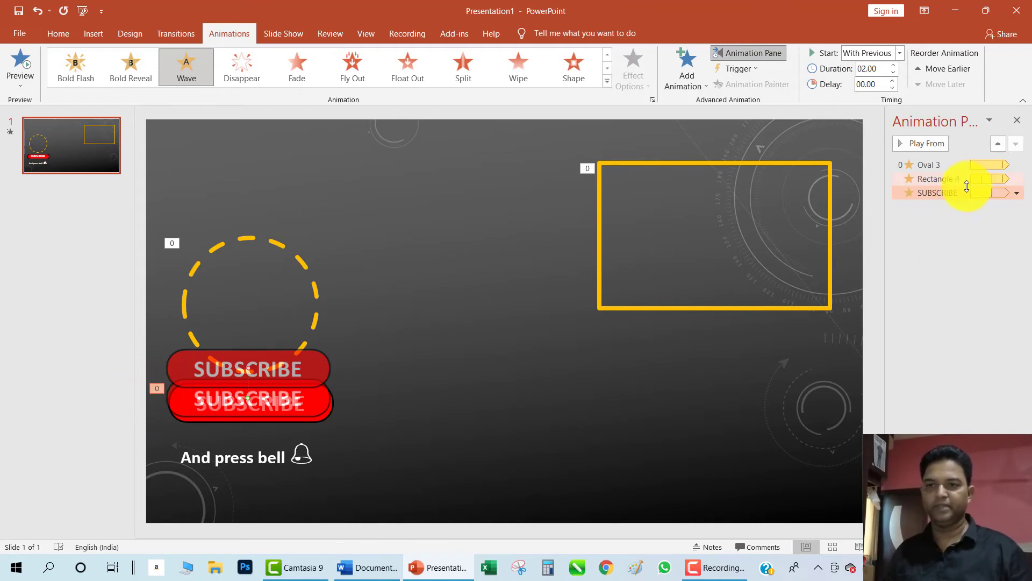
left_click(1018, 194)
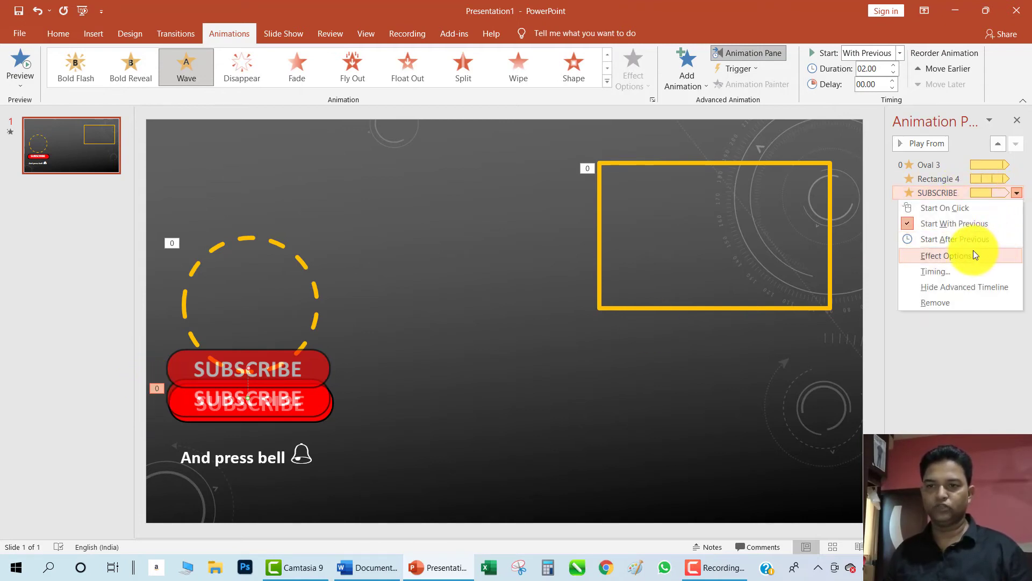
left_click(961, 271)
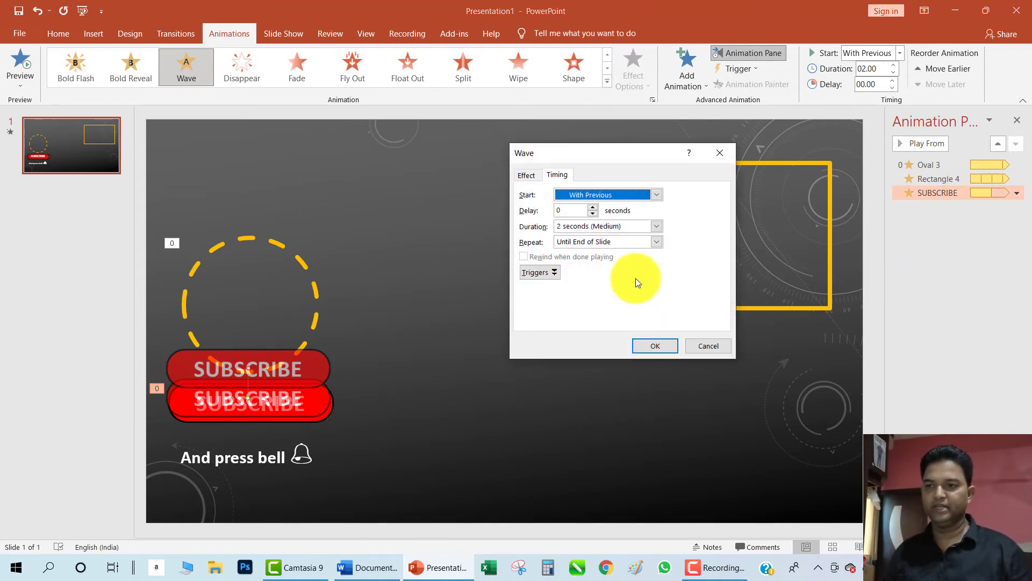
left_click(621, 243)
left_click(656, 242)
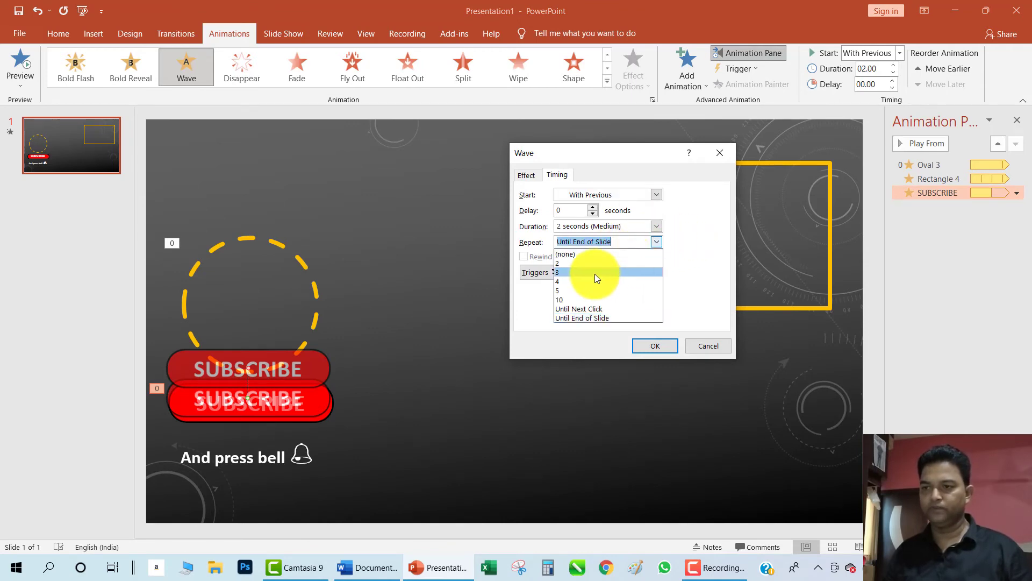
left_click(570, 255)
left_click(655, 347)
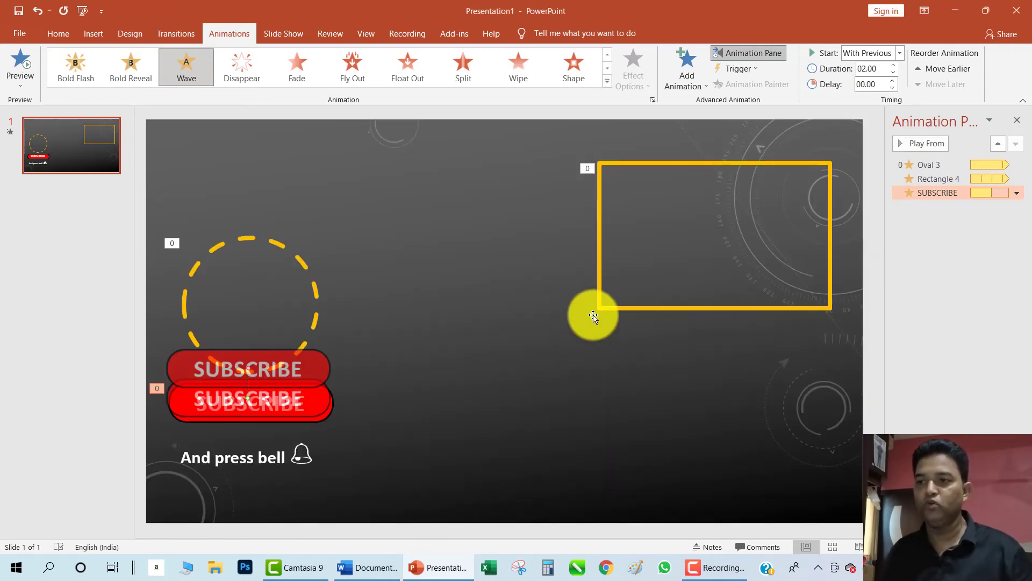
left_click(596, 311)
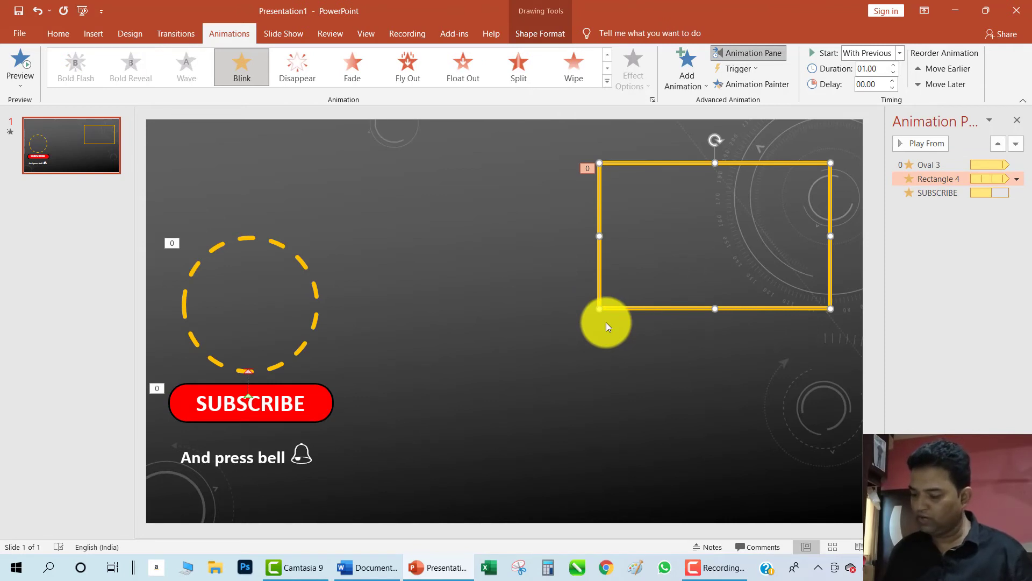
Duplicate the yellow rectangle frame with Ctrl+drag and preview the slide show
mouse_move(672, 312)
left_mouse_down()
mouse_move(675, 484)
mouse_move(663, 486)
left_mouse_up()
left_click(491, 326)
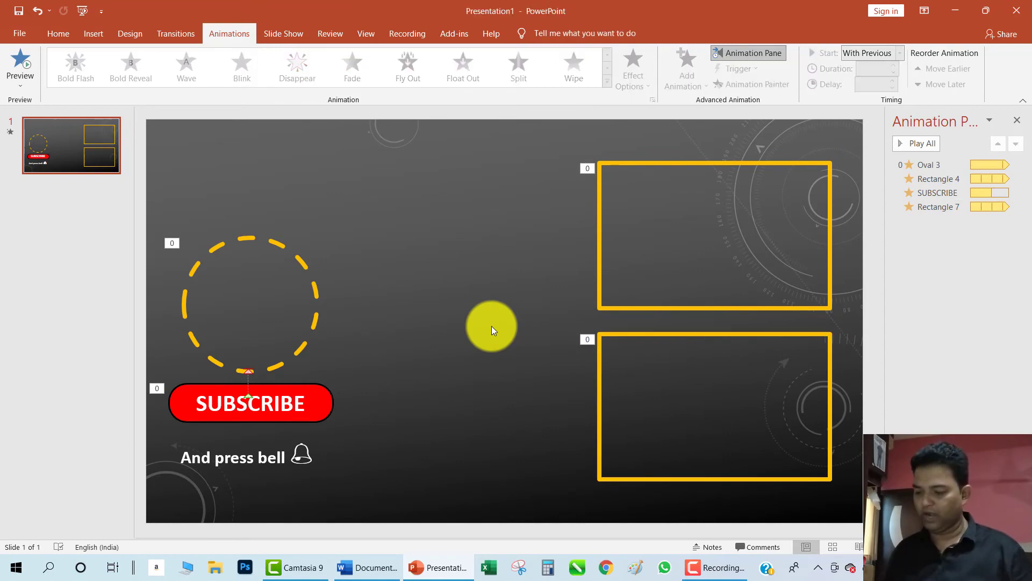
key("F5")
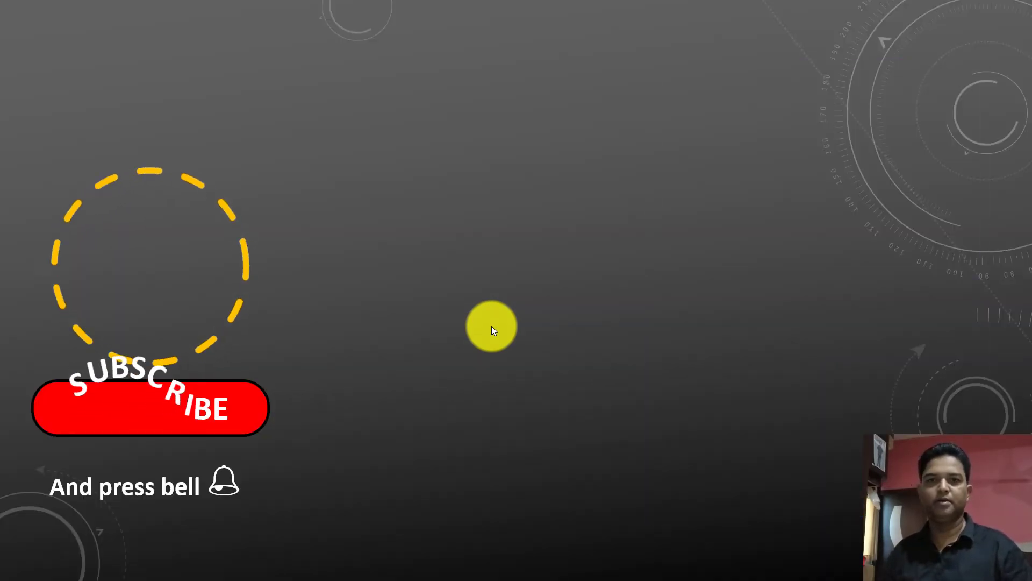
key("Escape")
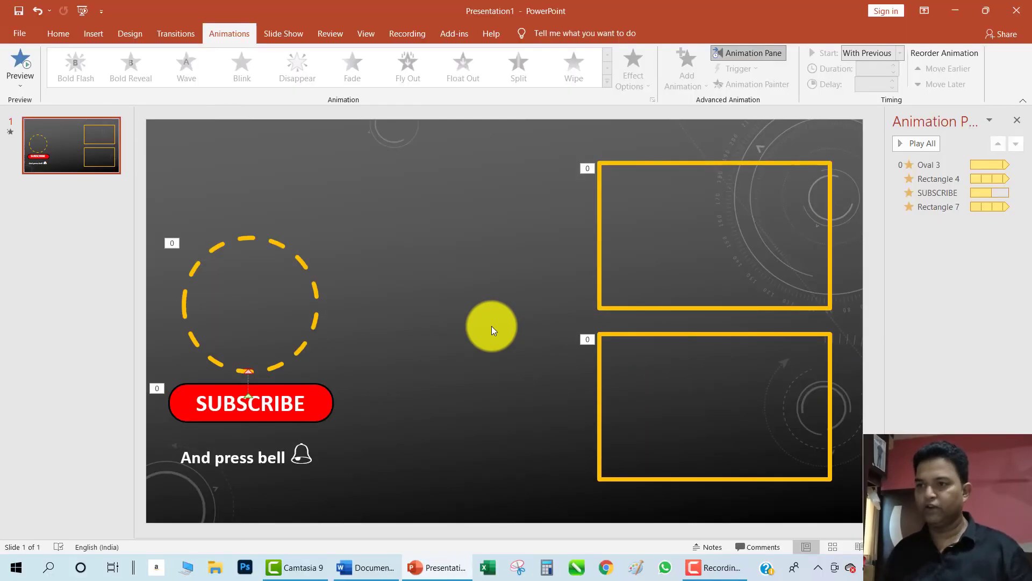
Centre the dashed circle between the two frames, with SUBSCRIBE and the bell text below
left_click_drag(315, 289, 546, 302)
left_click_drag(599, 255, 166, 350)
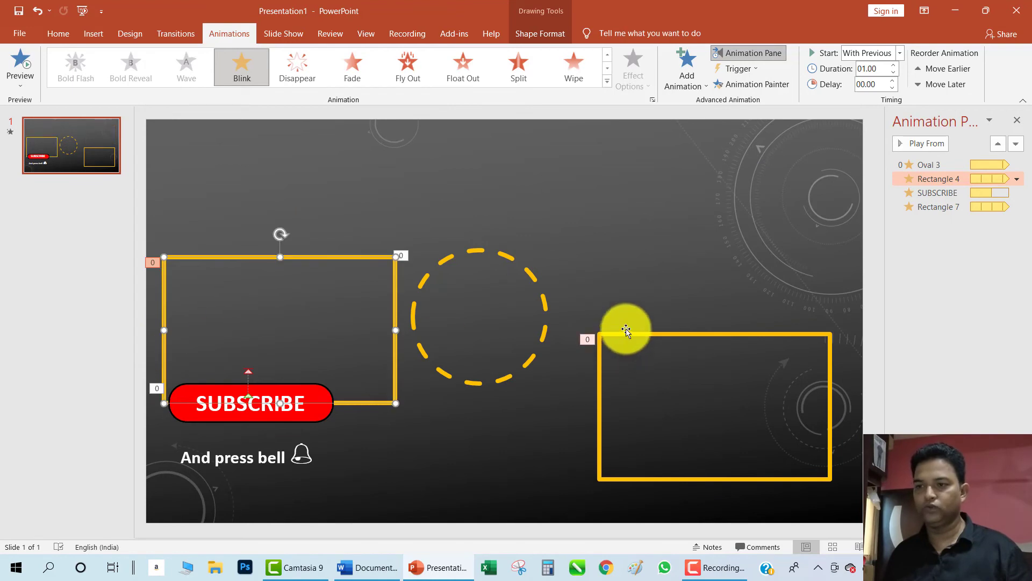
left_click_drag(632, 333, 638, 250)
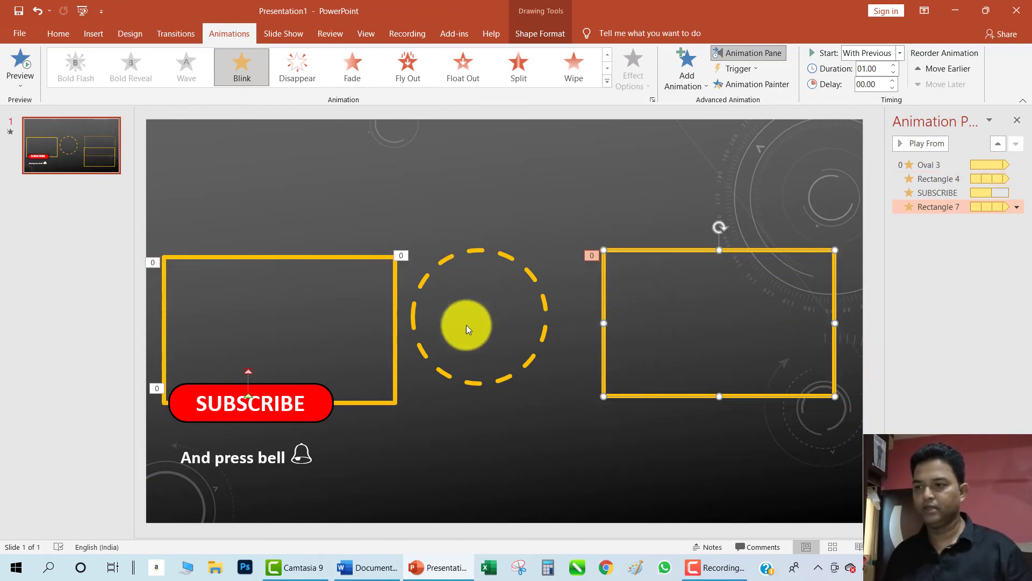
left_click_drag(330, 397, 541, 428)
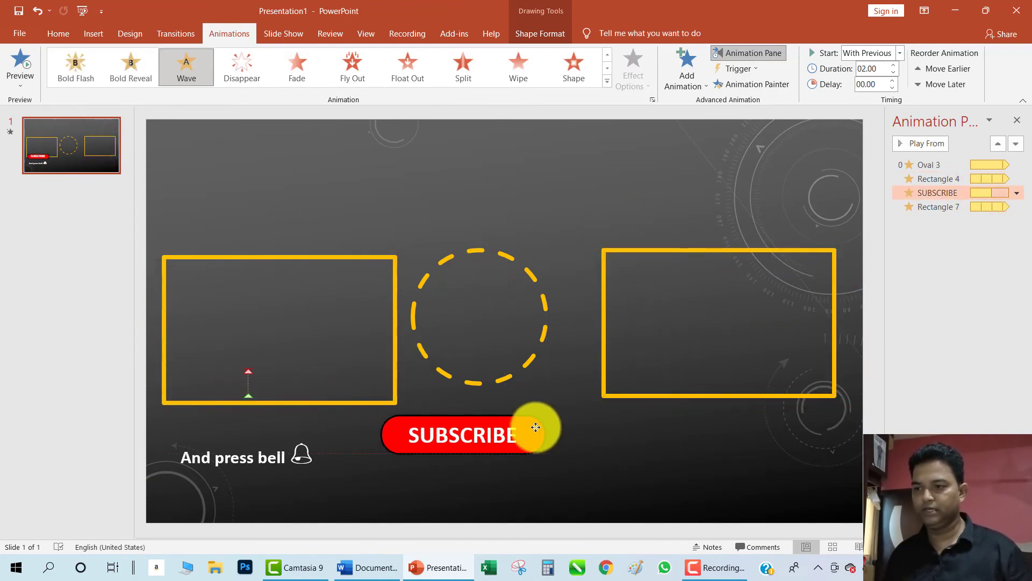
left_click(280, 453)
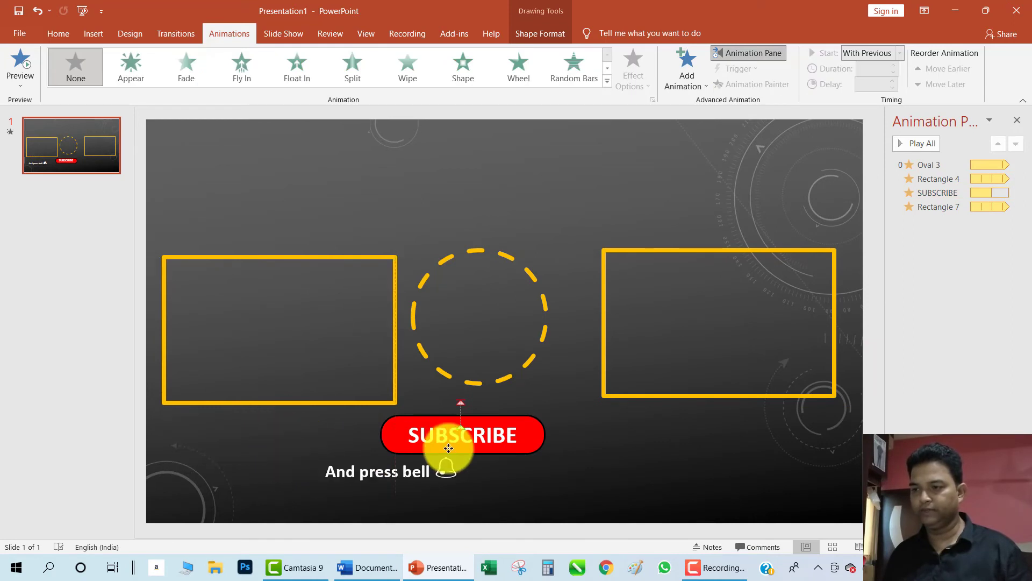
left_click_drag(283, 436, 516, 455)
left_click(617, 435)
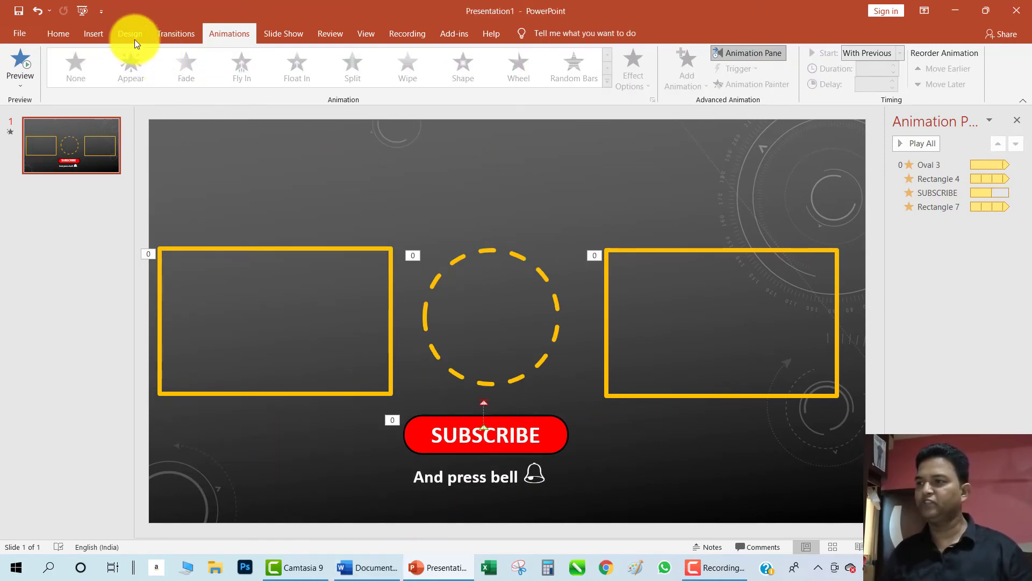
Insert a WordArt title reading 'THANKS FOR WATCHING' centred at the top of the slide
left_click(107, 39)
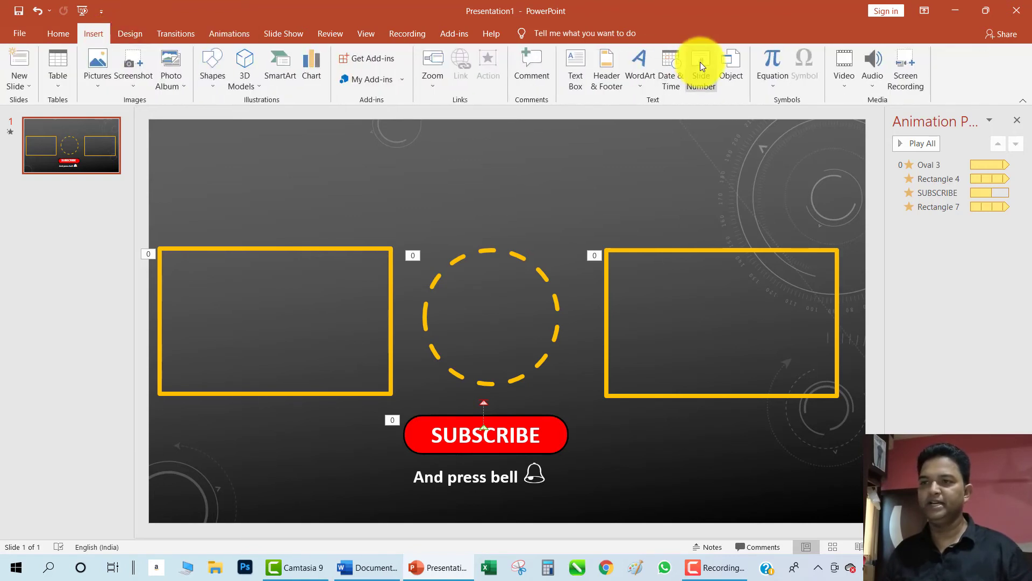
left_click(646, 72)
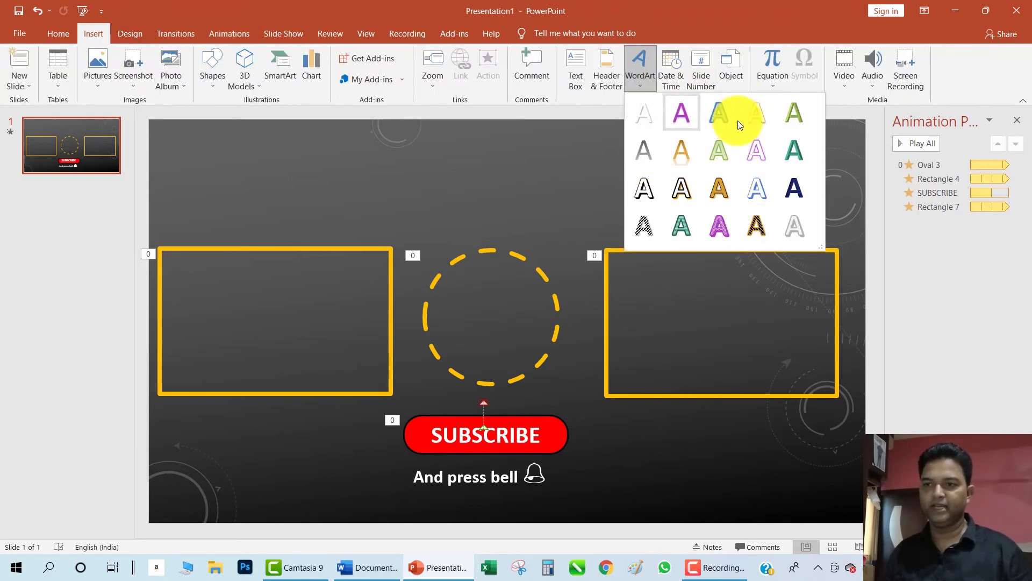
left_click(691, 192)
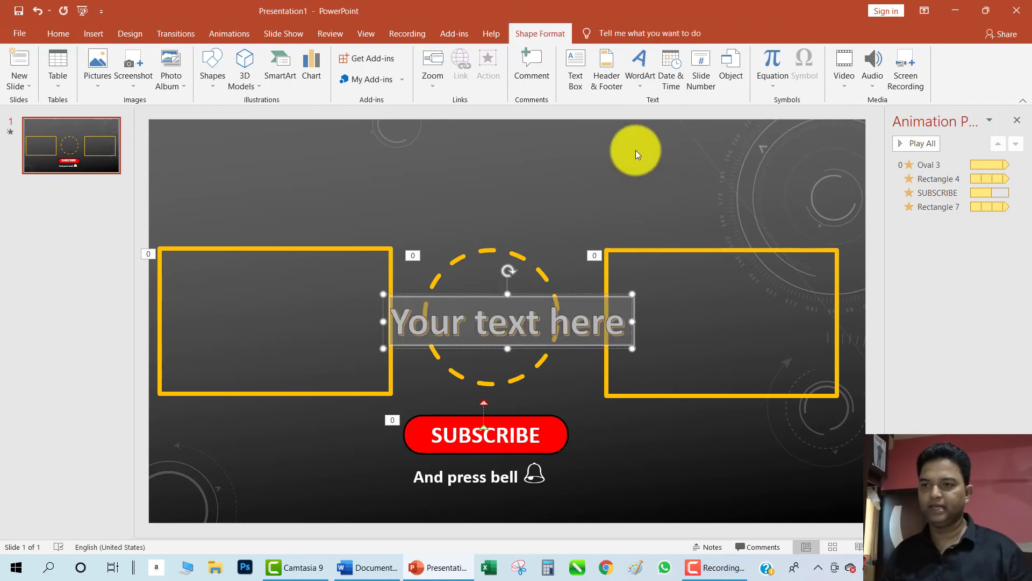
left_click_drag(560, 297, 533, 176)
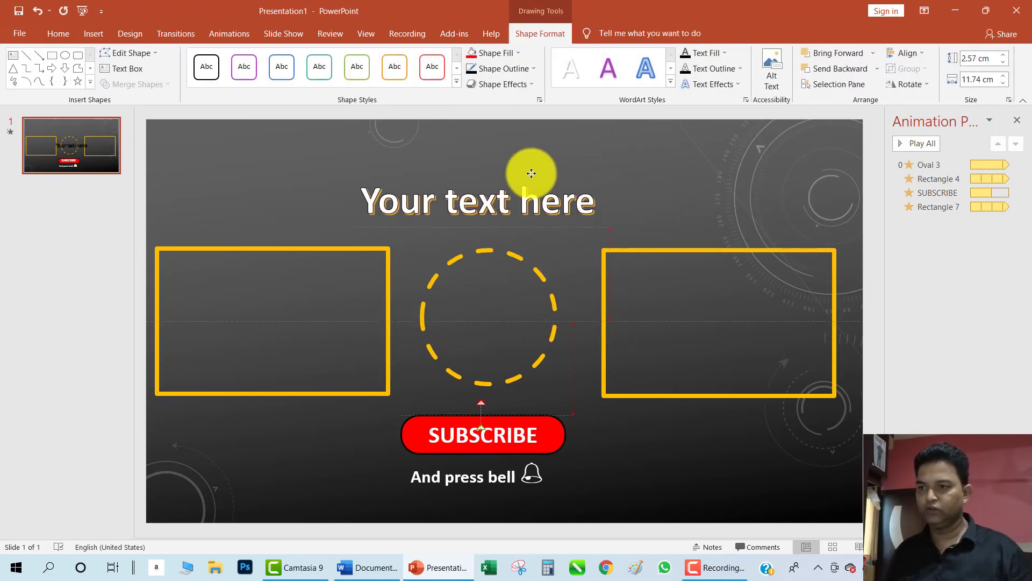
triple_click(513, 216)
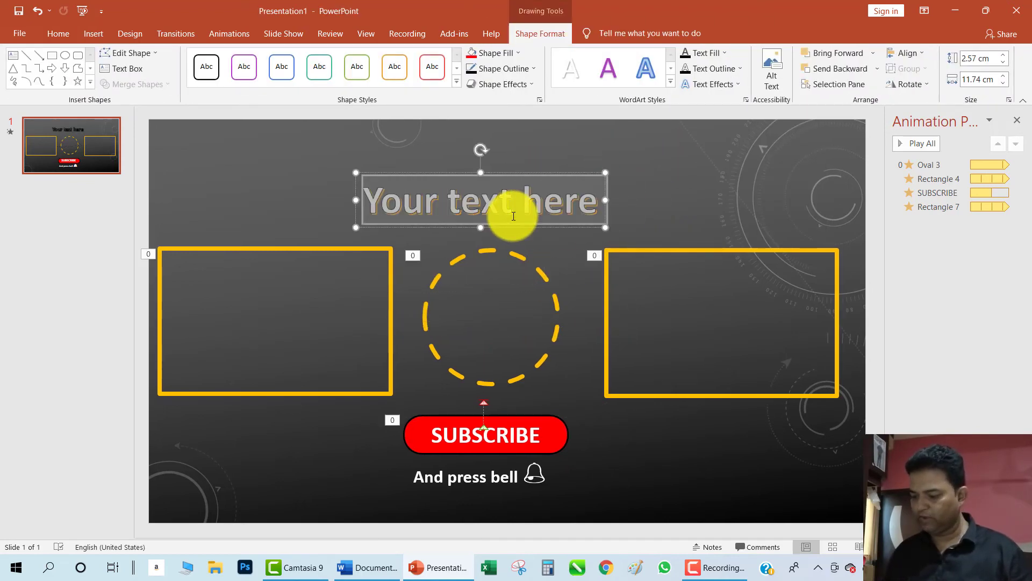
type("t")
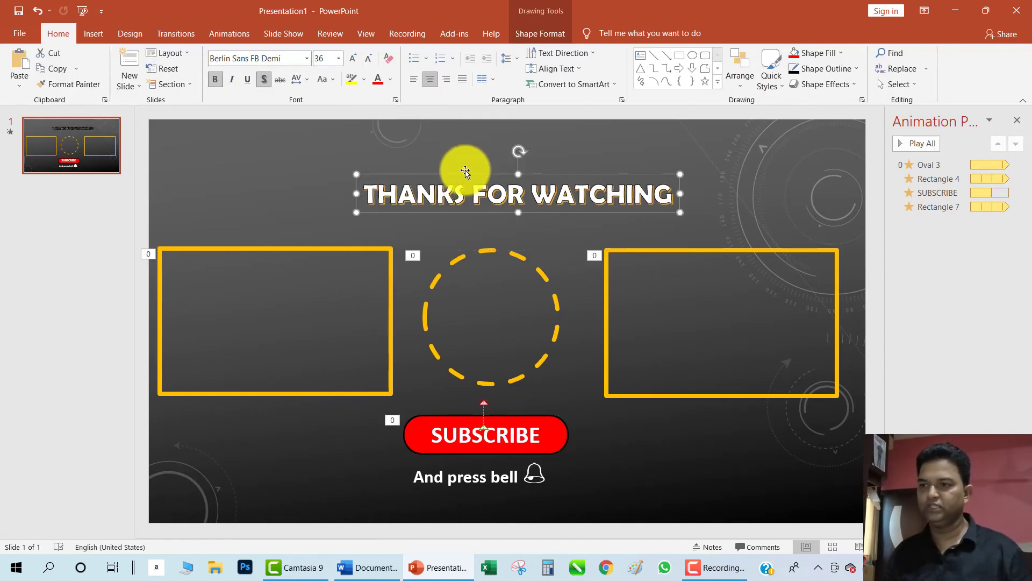
mouse_move(462, 162)
left_mouse_down()
mouse_move(451, 173)
mouse_move(476, 166)
left_mouse_up()
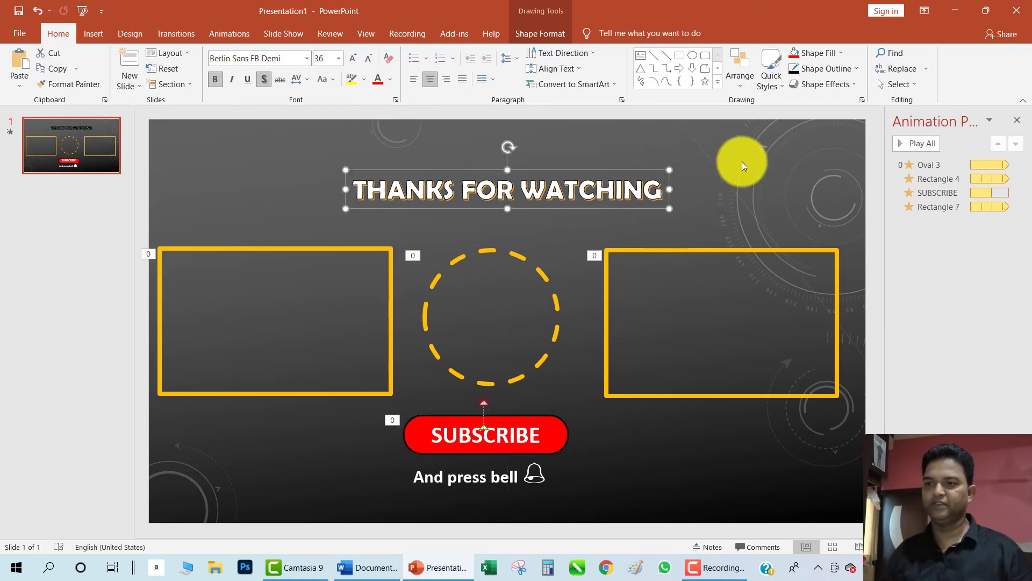
left_click(742, 161)
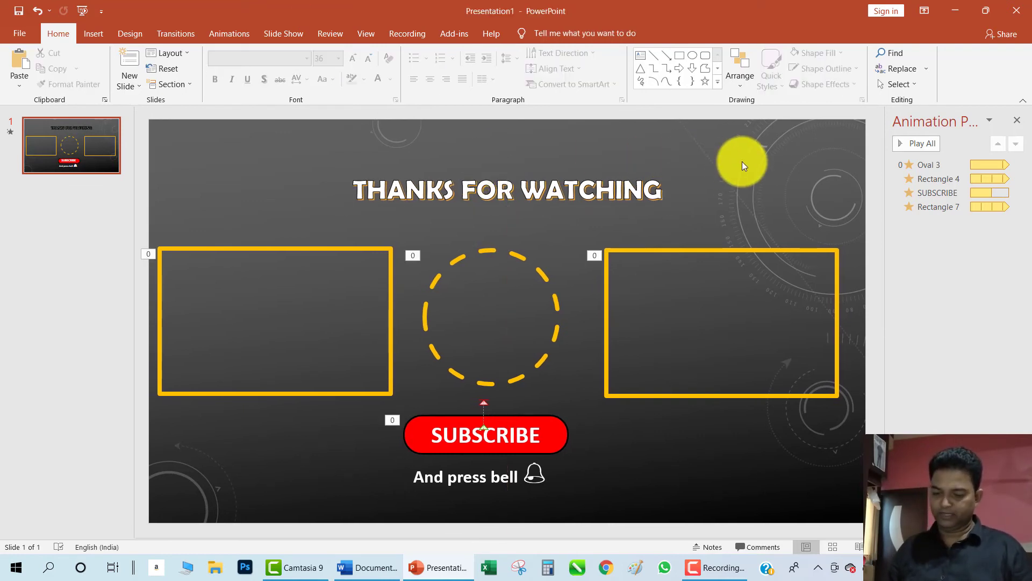
key("F5")
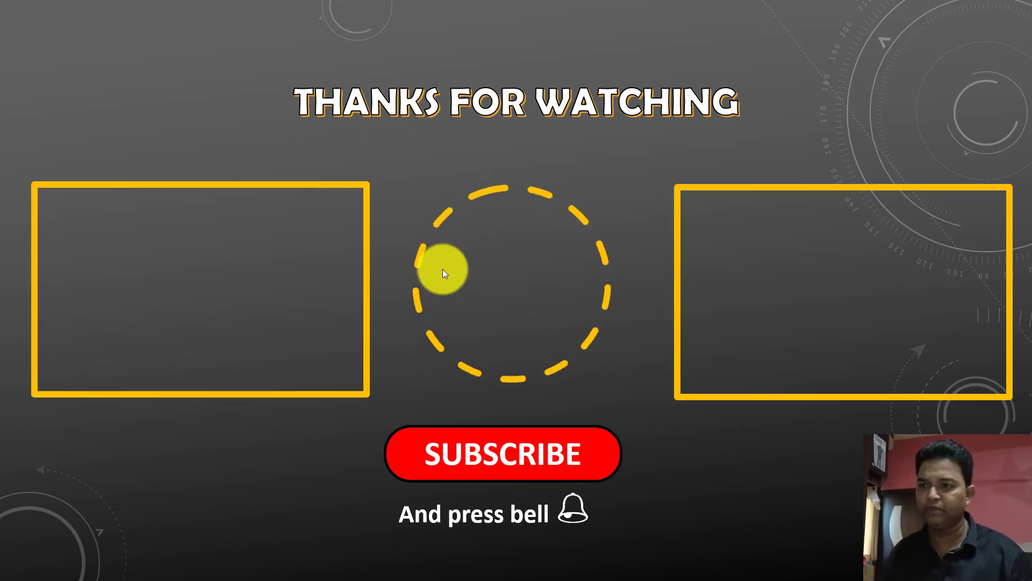
key("Escape")
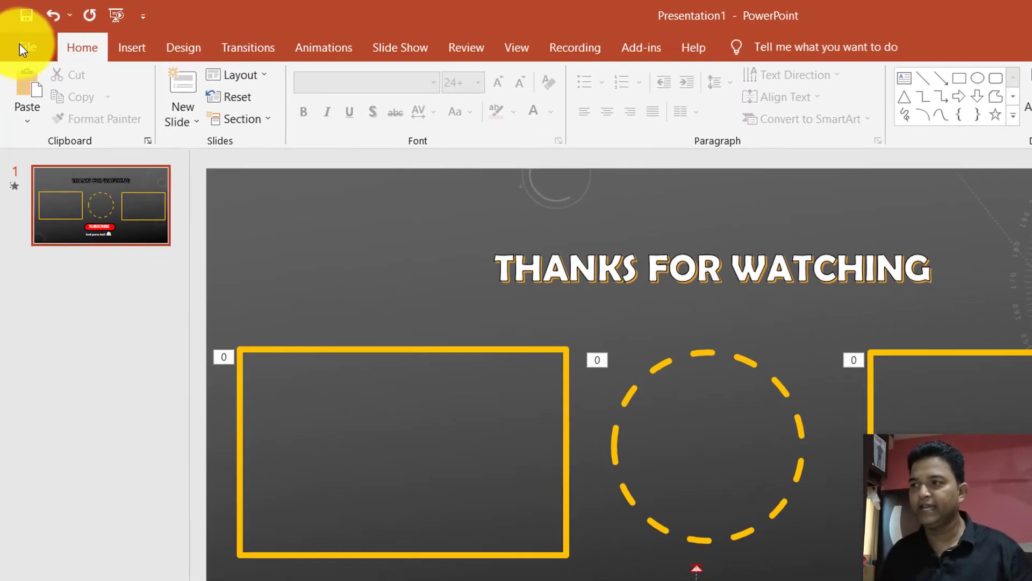
Set up Save As on the Desktop as 'End scrin' with type MPEG-4 Video
left_click(20, 33)
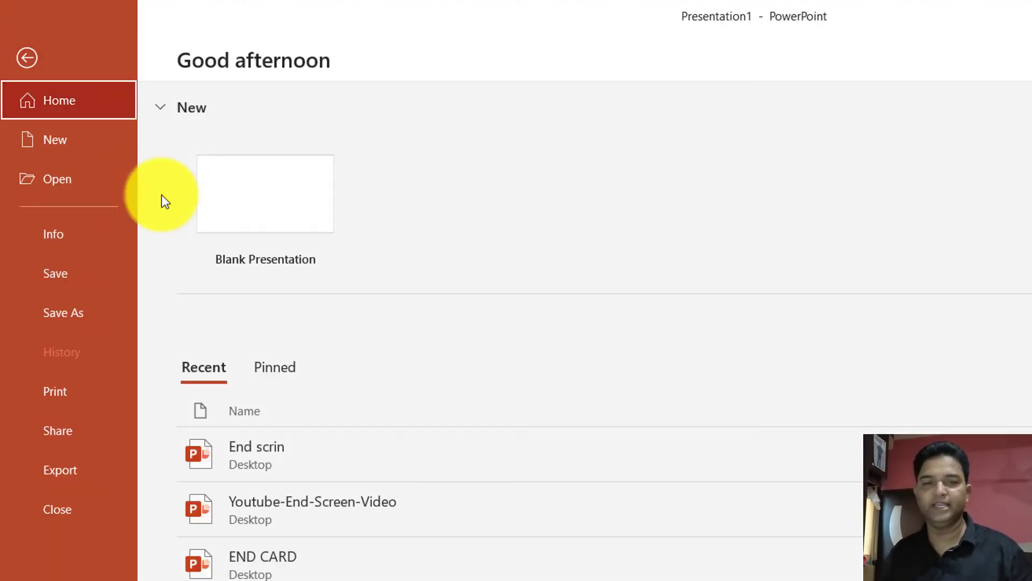
left_click(121, 309)
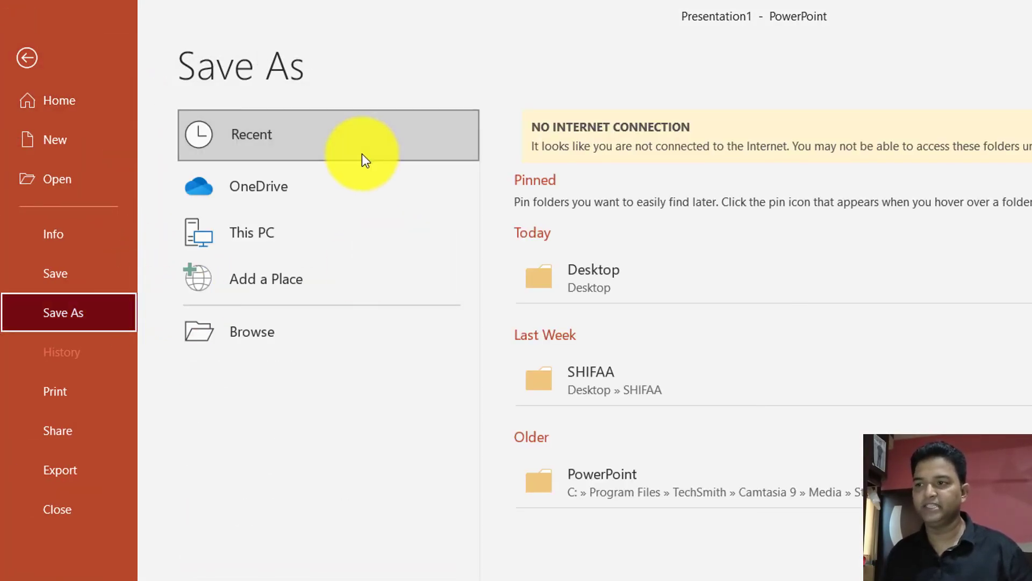
left_click(531, 284)
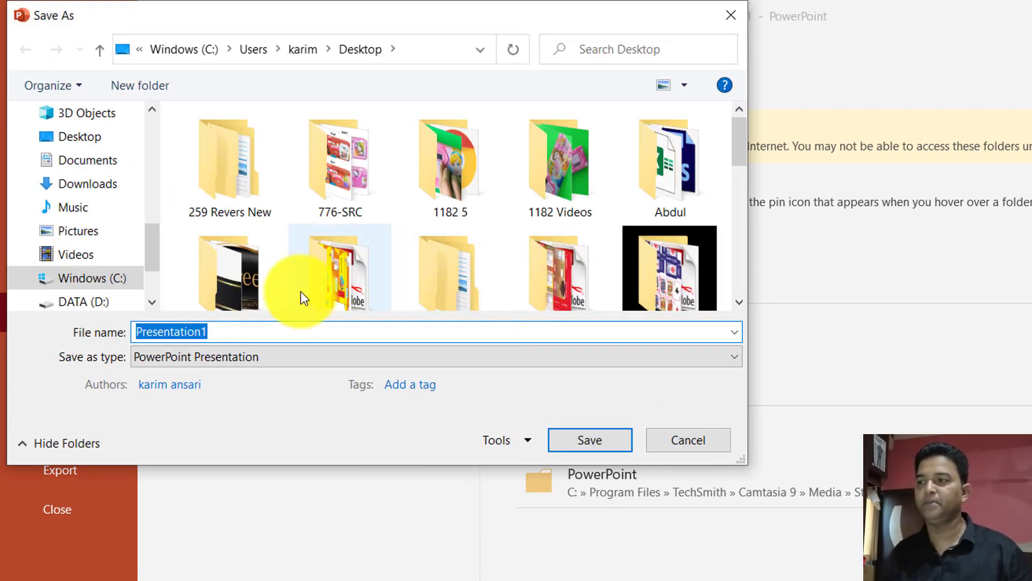
type("End scrin")
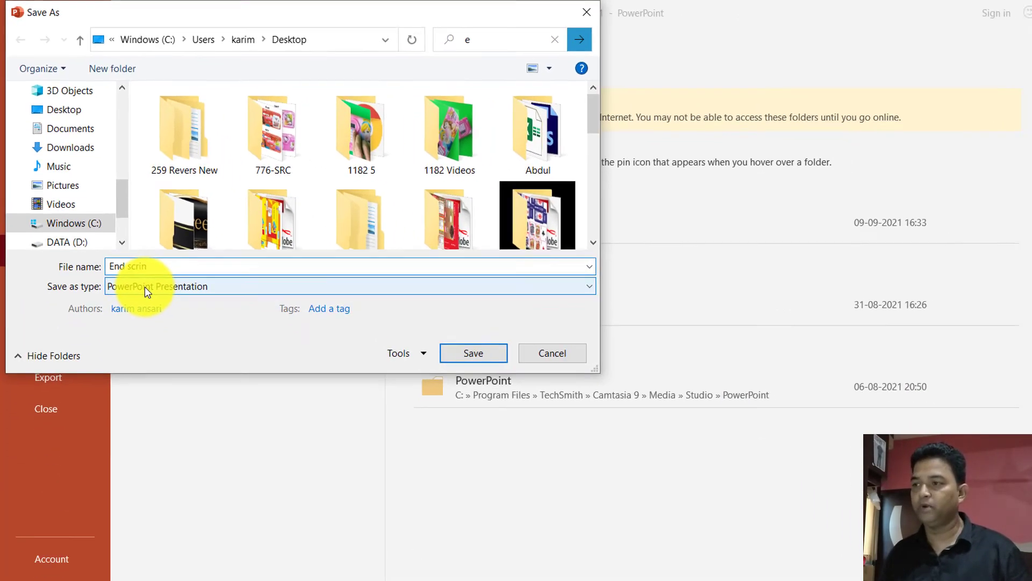
left_click(179, 357)
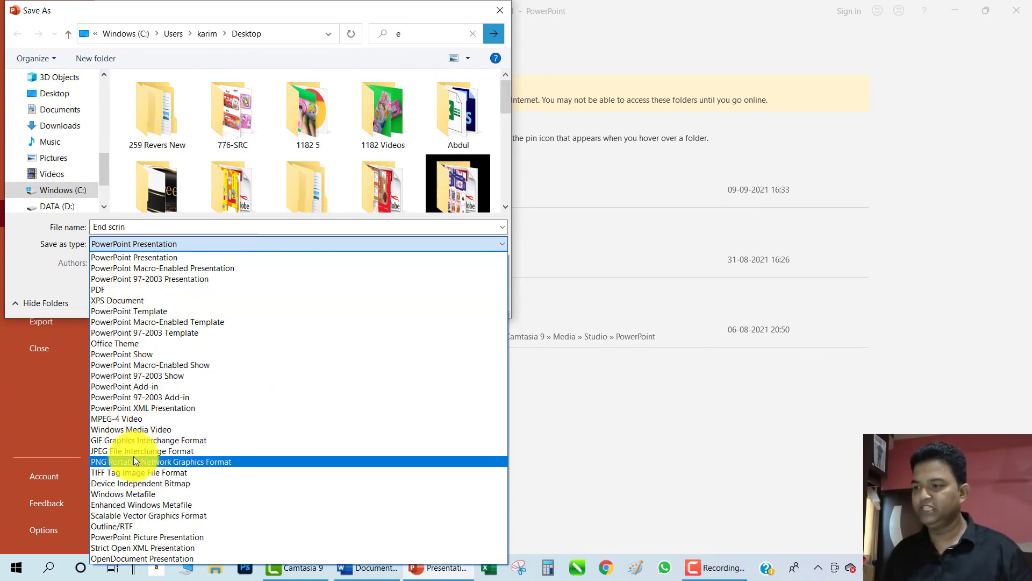
left_click(121, 423)
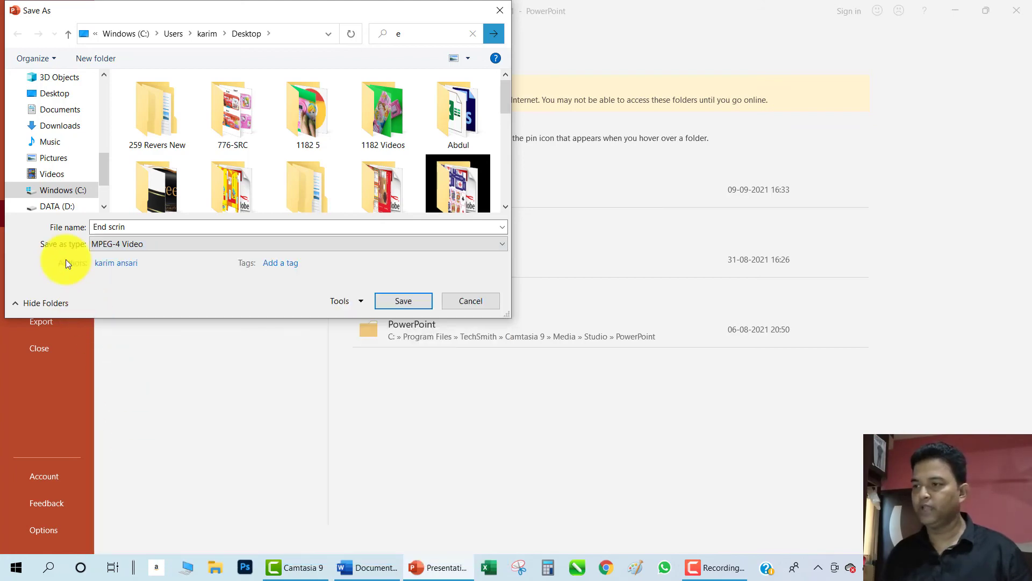